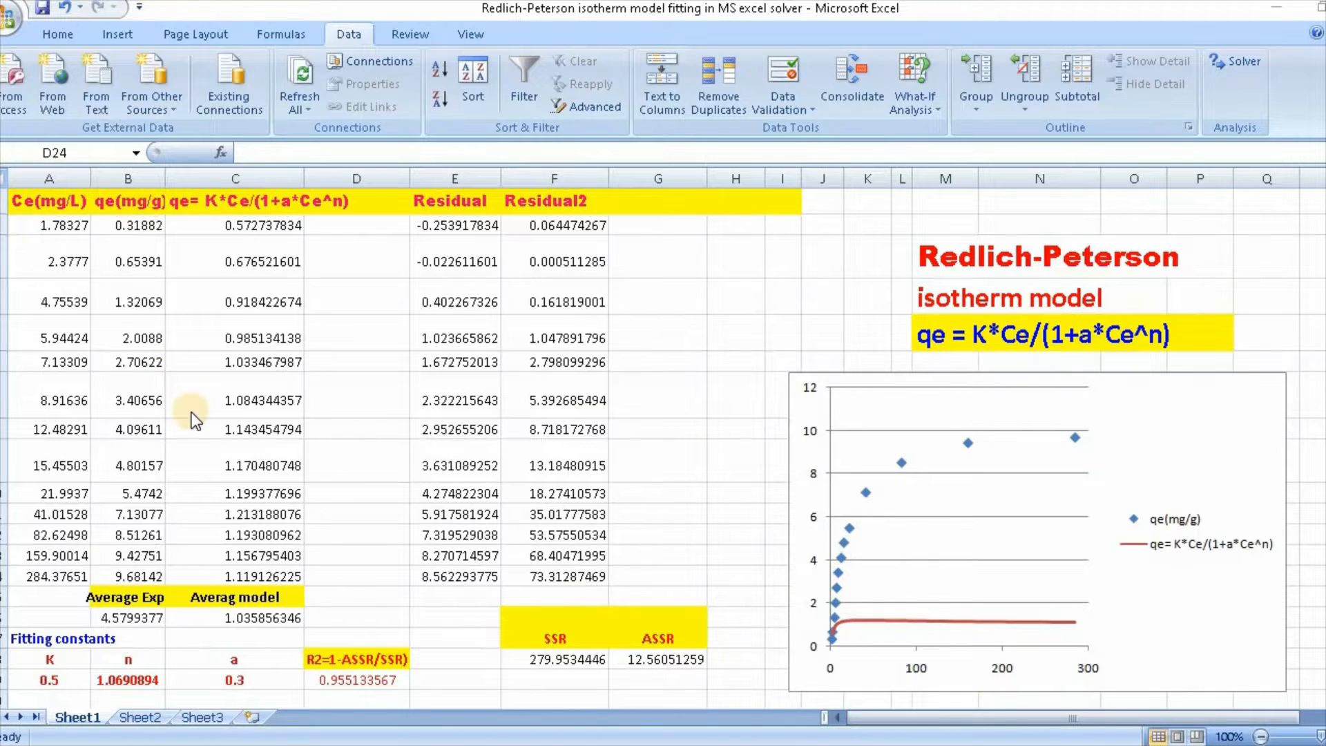
Review the Redlich-Peterson qe formula in C2 and fill it down through C14
scroll(193, 420, "down", 1)
scroll(190, 418, "up", 1)
scroll(60, 665, "down", 1)
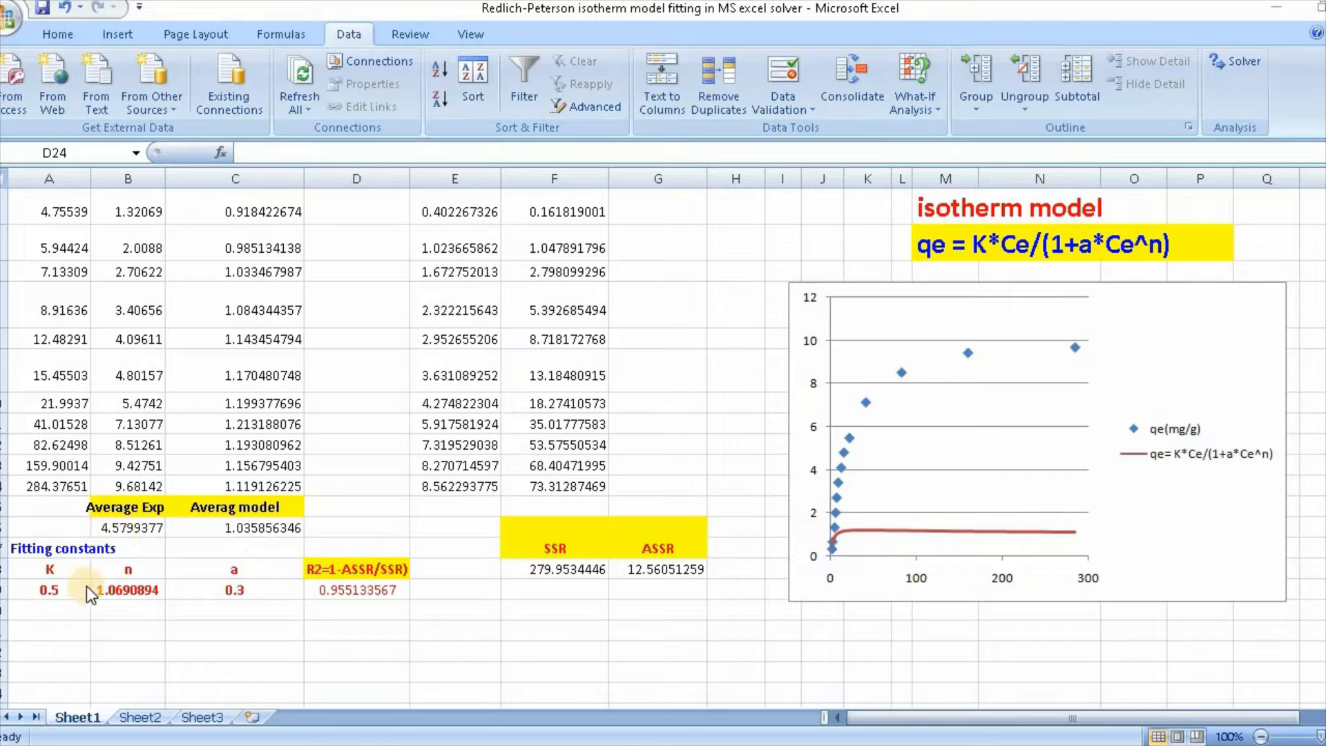
scroll(320, 565, "up", 1)
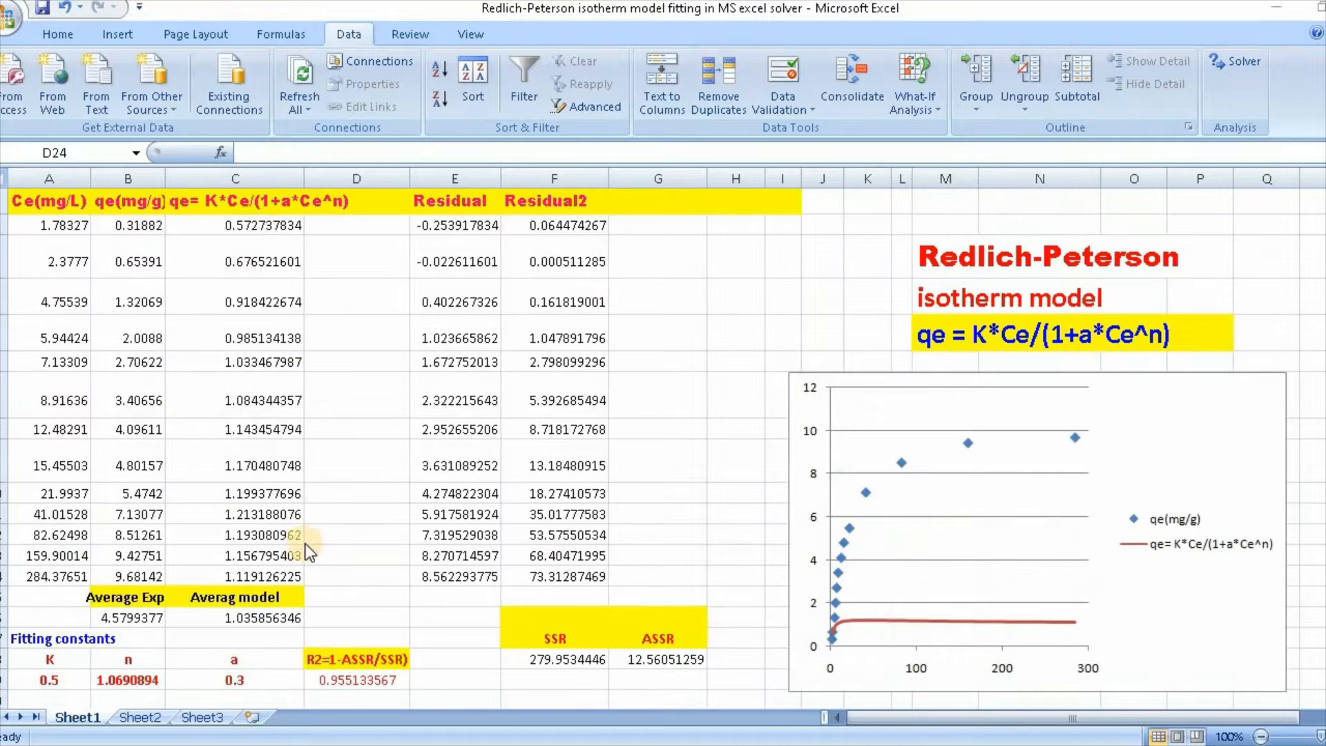
left_click(225, 204)
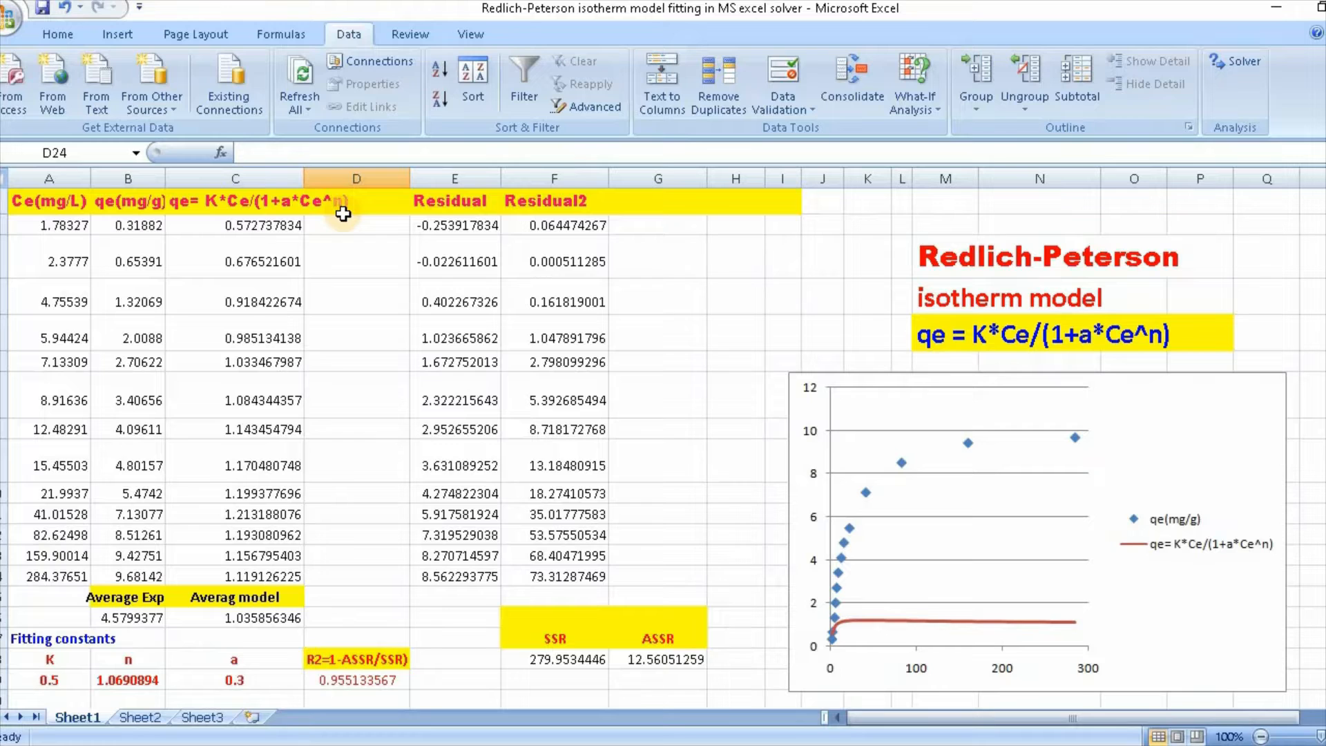
double_click(264, 227)
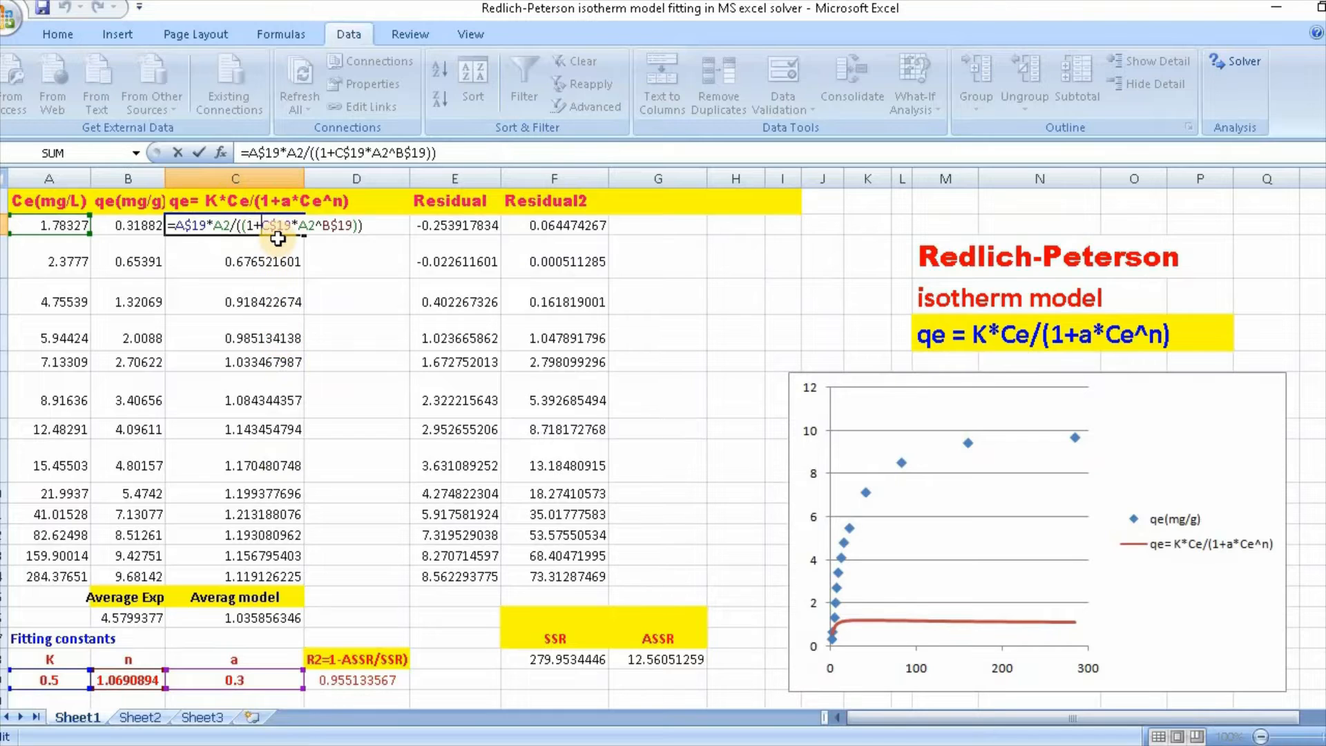
key("Return")
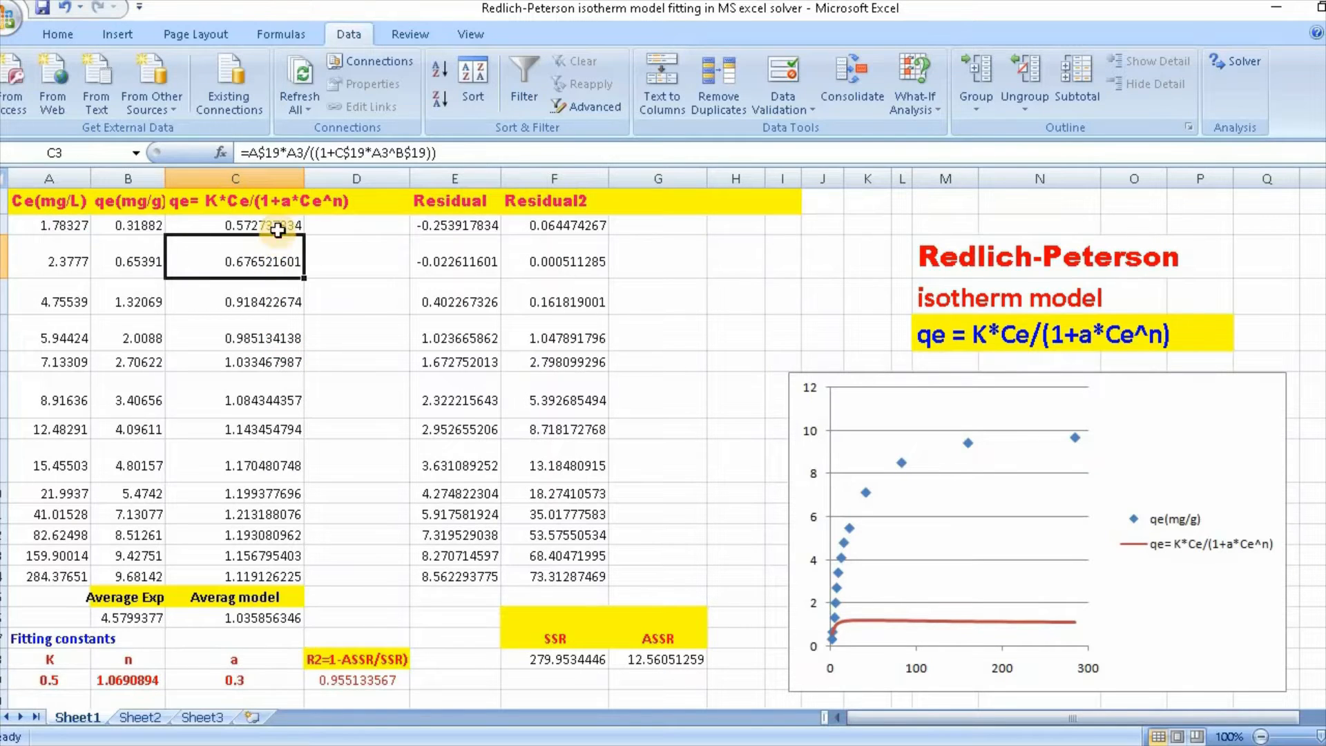
left_click(294, 228)
left_click_drag(305, 235, 311, 575)
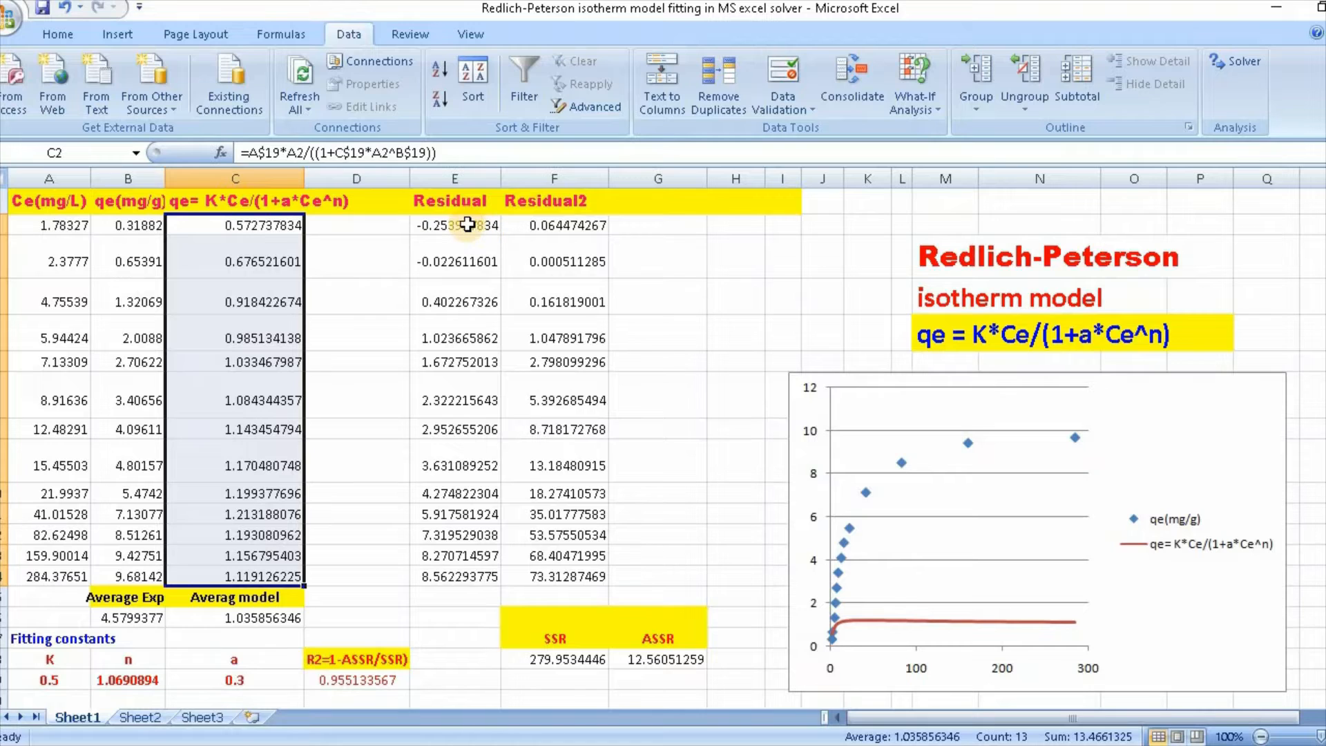
Review the residual formula in E2 and fill it down through E14
left_click(468, 224)
double_click(467, 225)
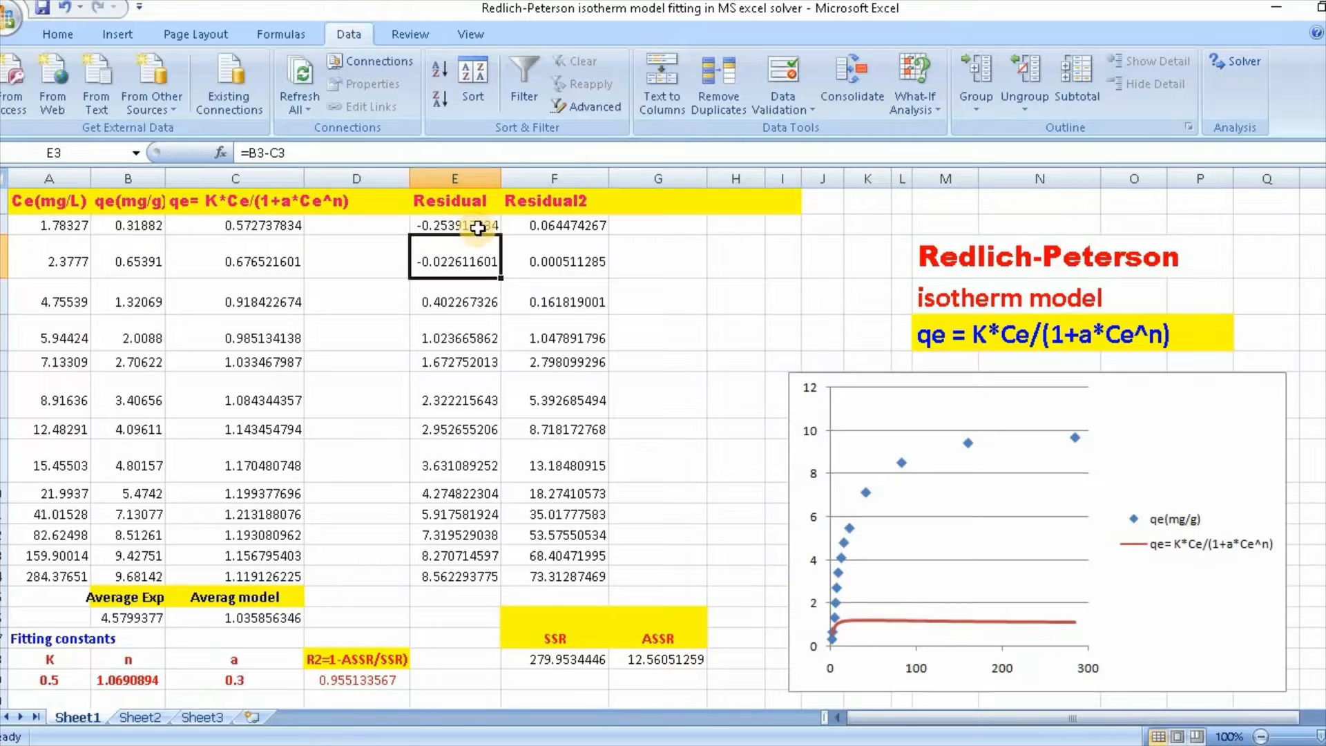
key("Return")
left_click(477, 226)
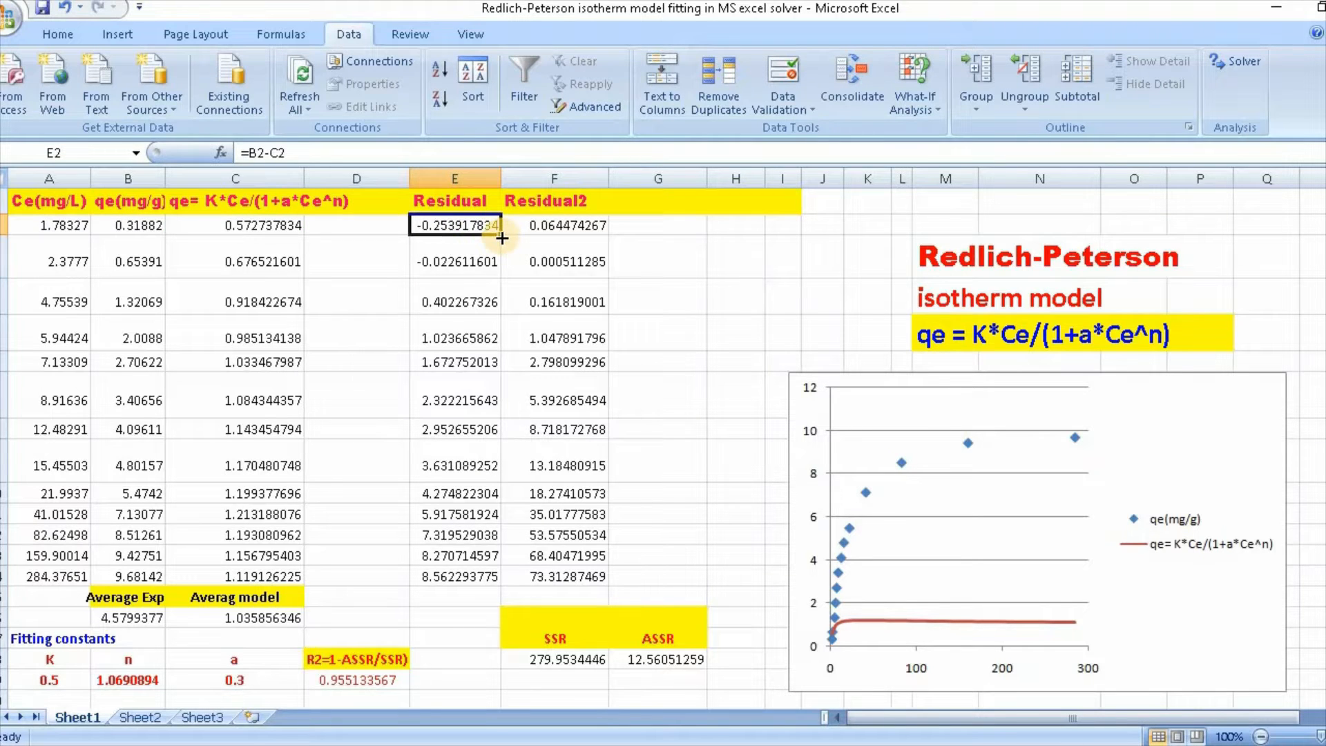
left_click_drag(501, 235, 503, 586)
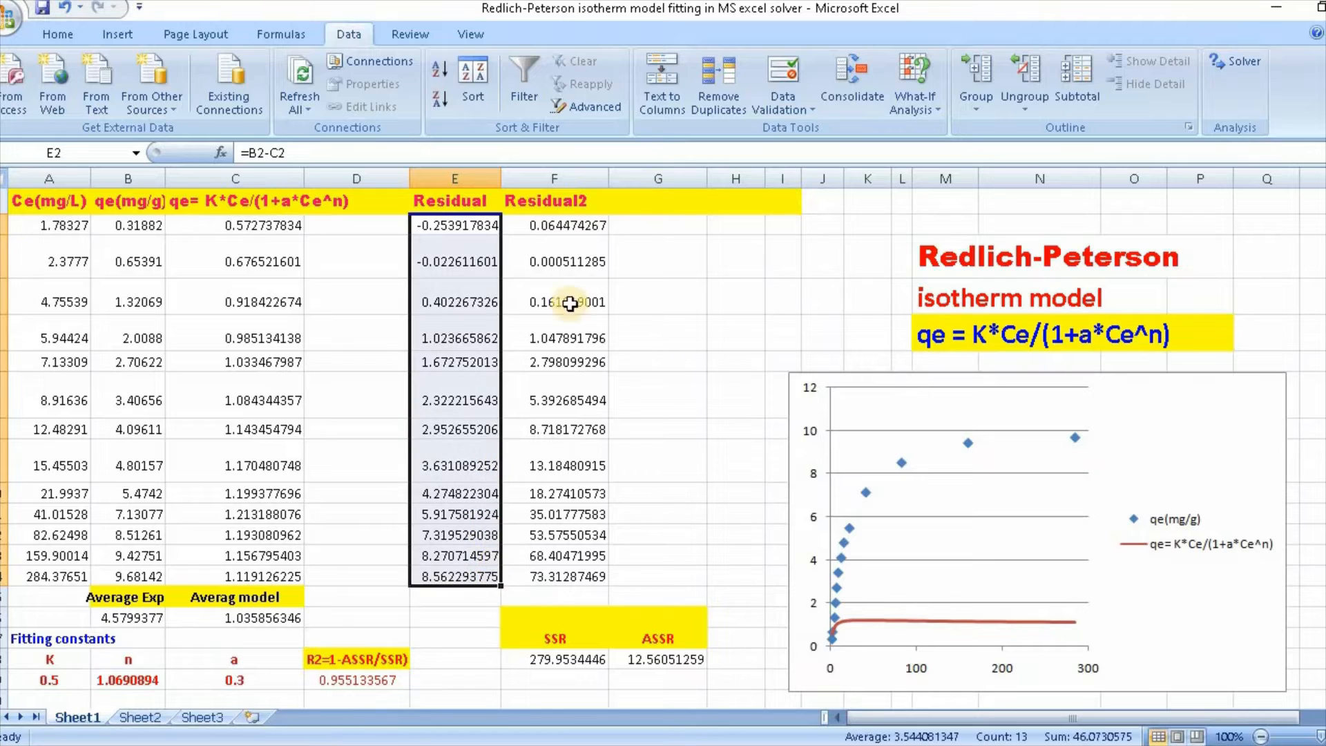
Calculate the squared residual in F2 with =E2^2 and fill it down through F14
left_click(584, 225)
type("=E2^2")
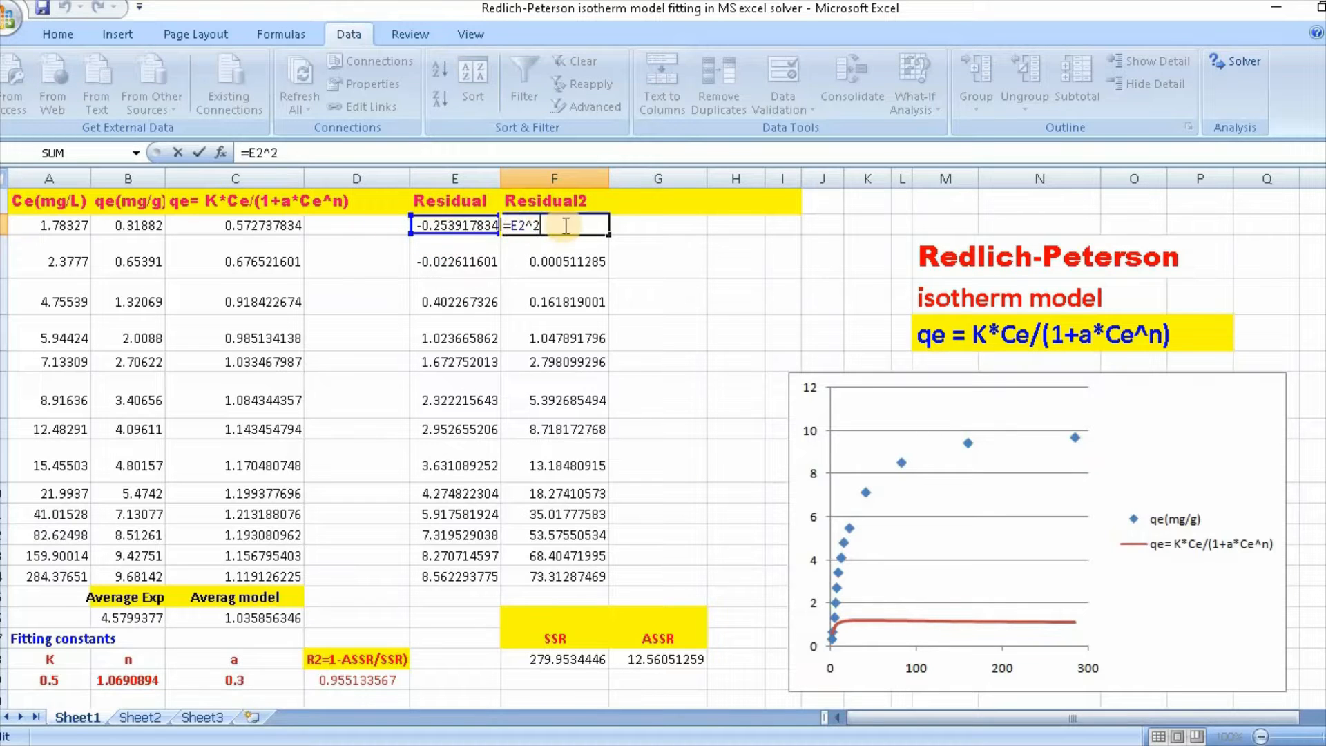
key("Return")
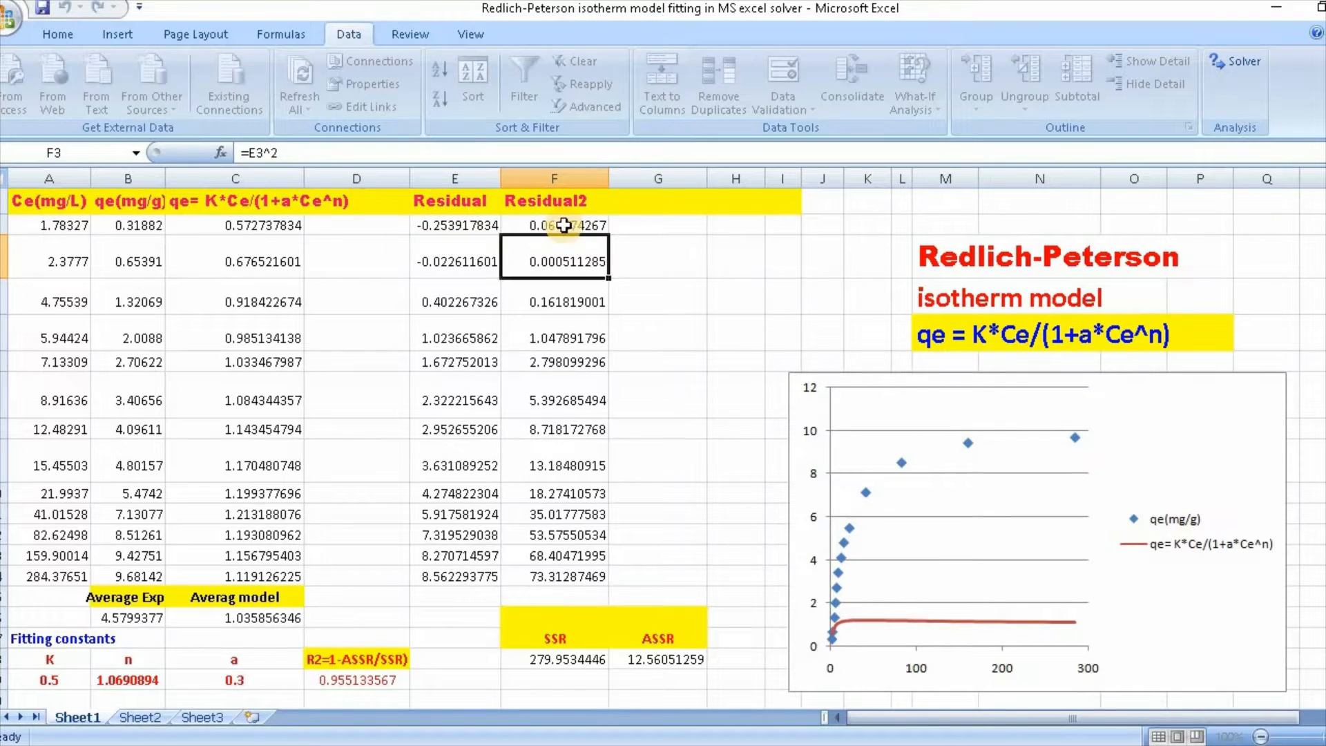
left_click(588, 225)
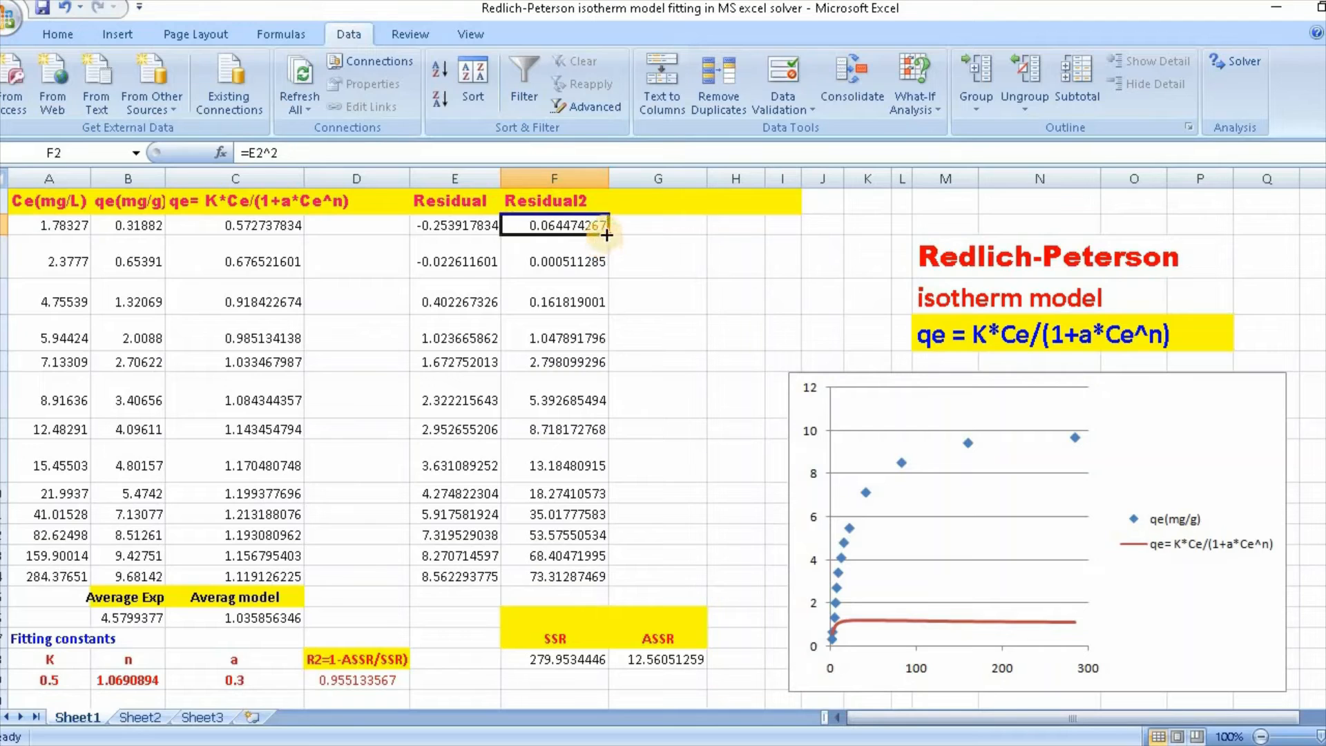
left_click_drag(607, 235, 603, 584)
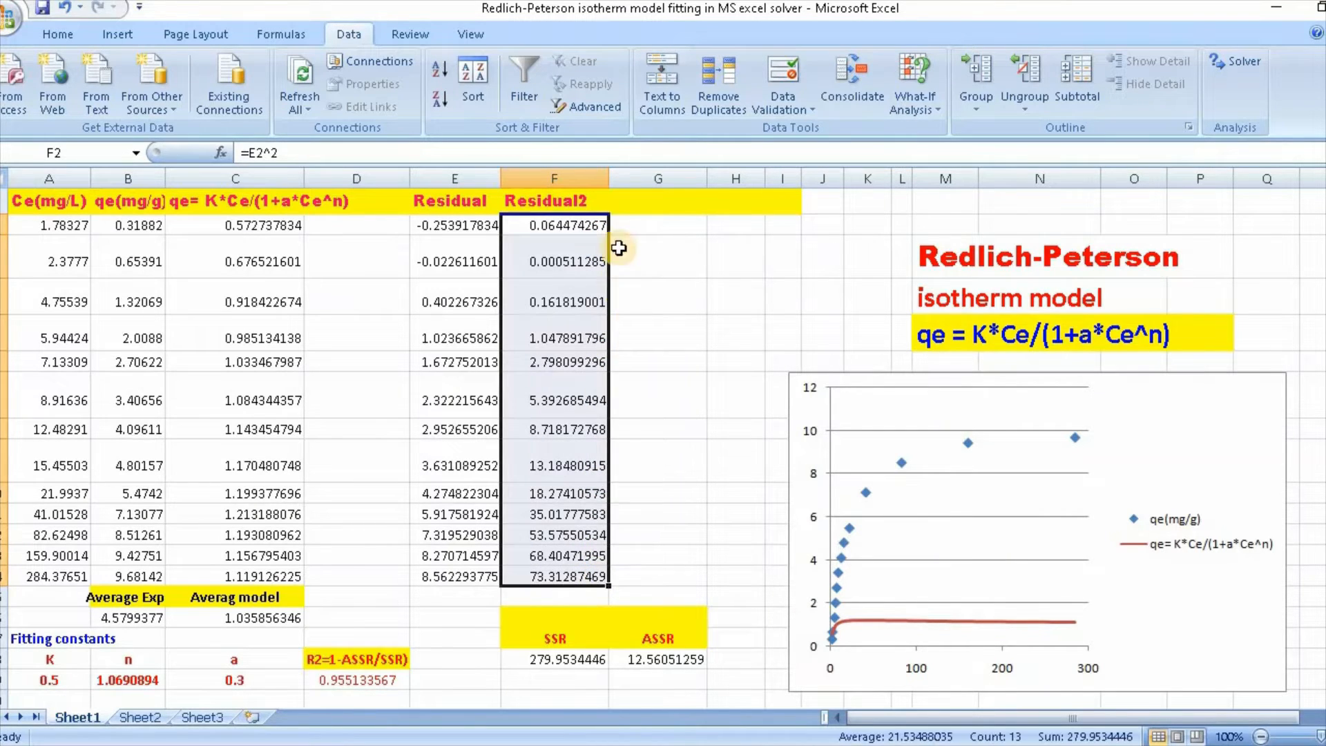
Examine the SSR formula in F18 that sums the squared residuals
left_click(545, 635)
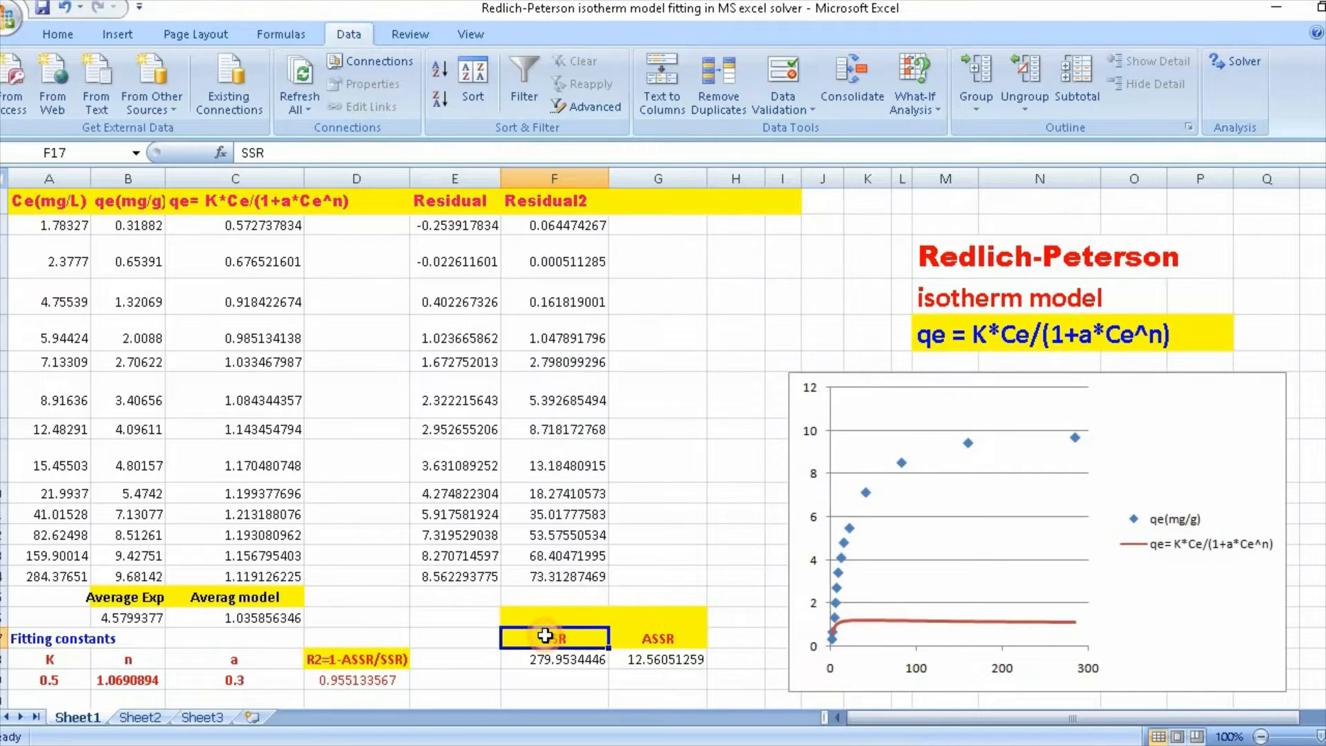
left_click(572, 662)
double_click(572, 662)
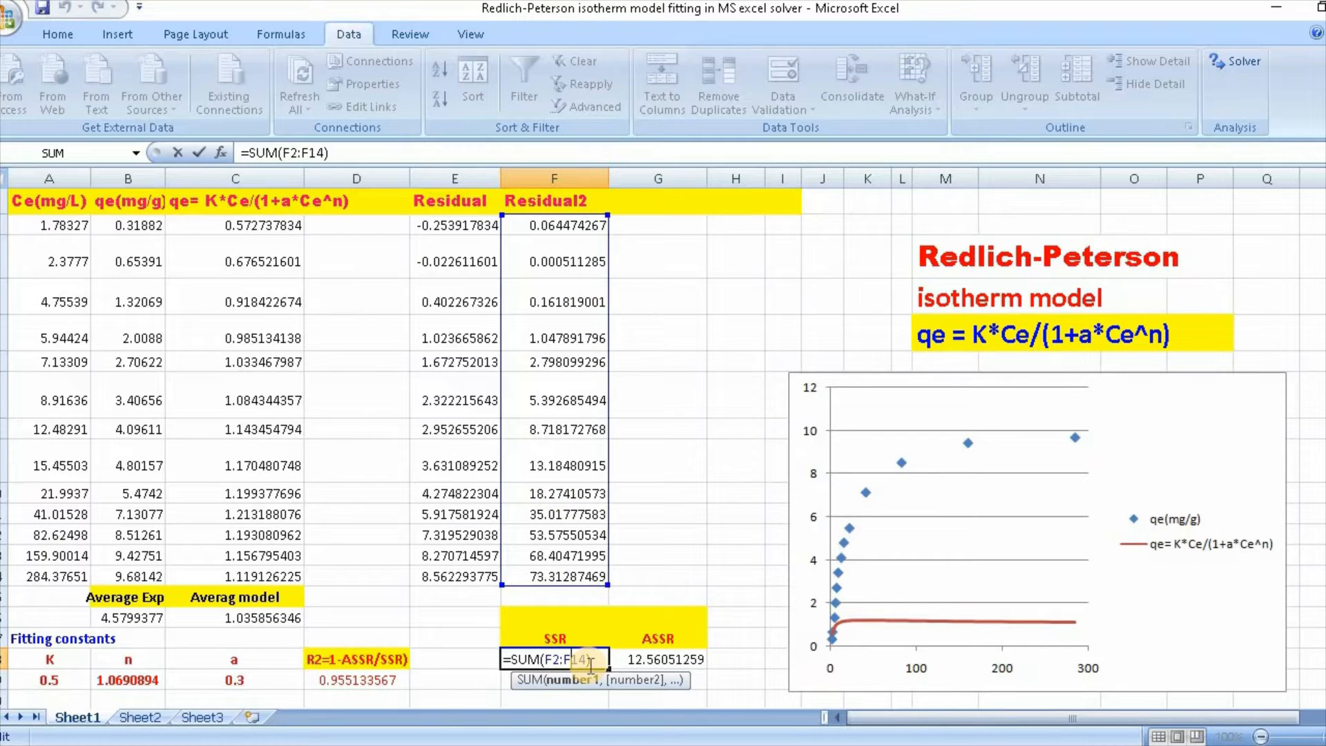
key("Return")
Run Solver to minimise the SSR in F18 by changing cells A19:C19, and keep the Solver solution
scroll(590, 660, "down", 1)
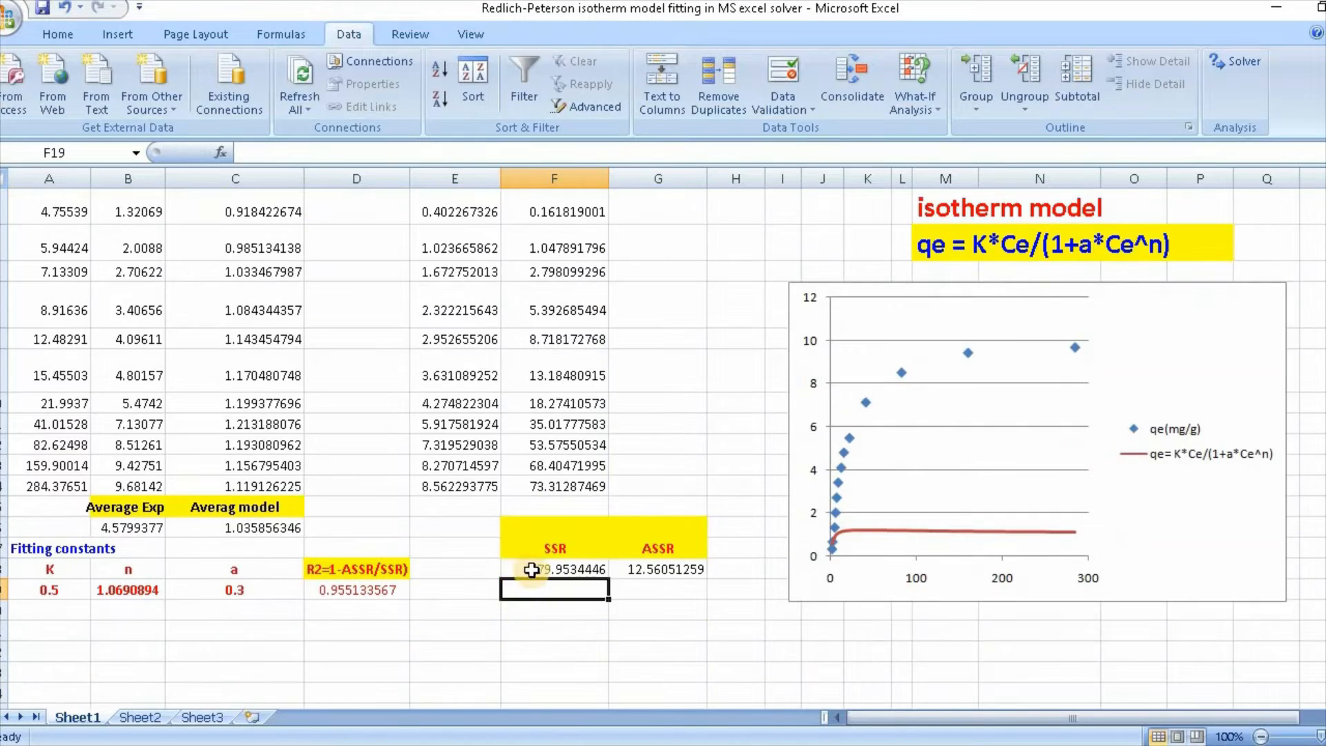
left_click(556, 569)
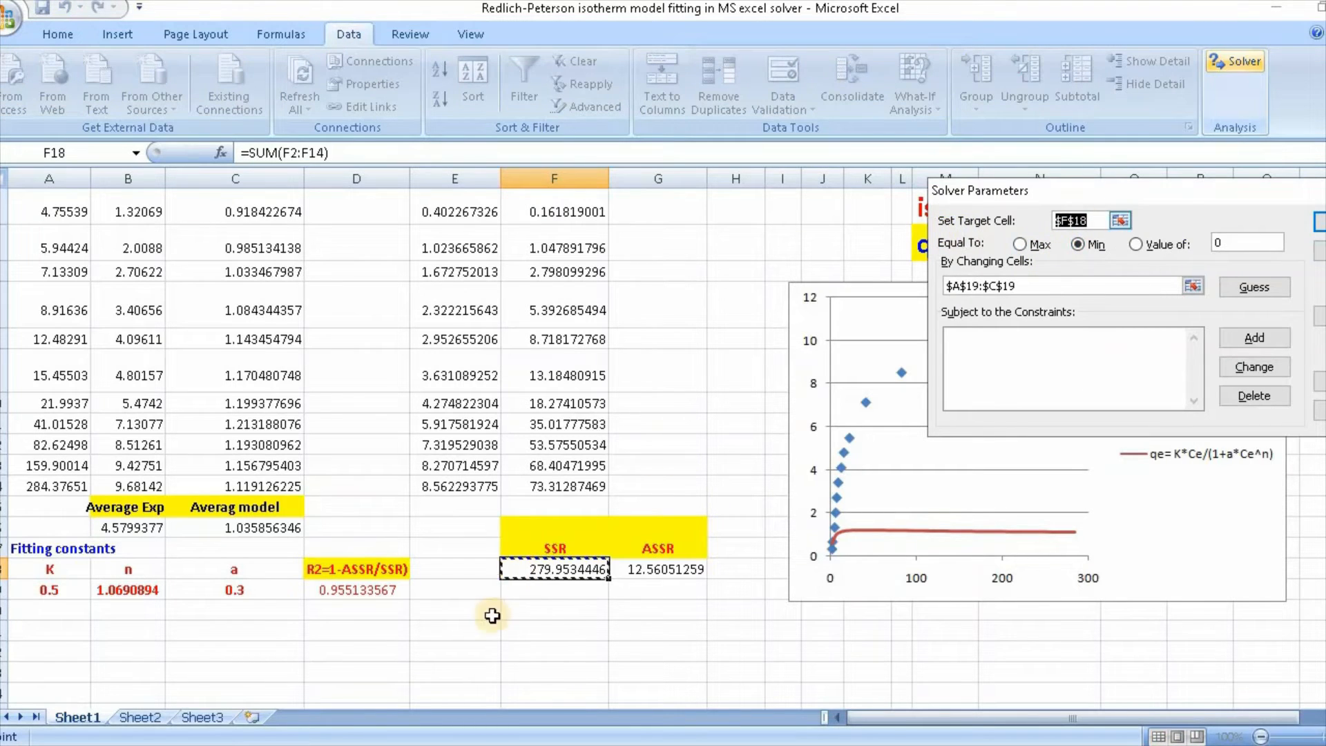
left_click(1088, 252)
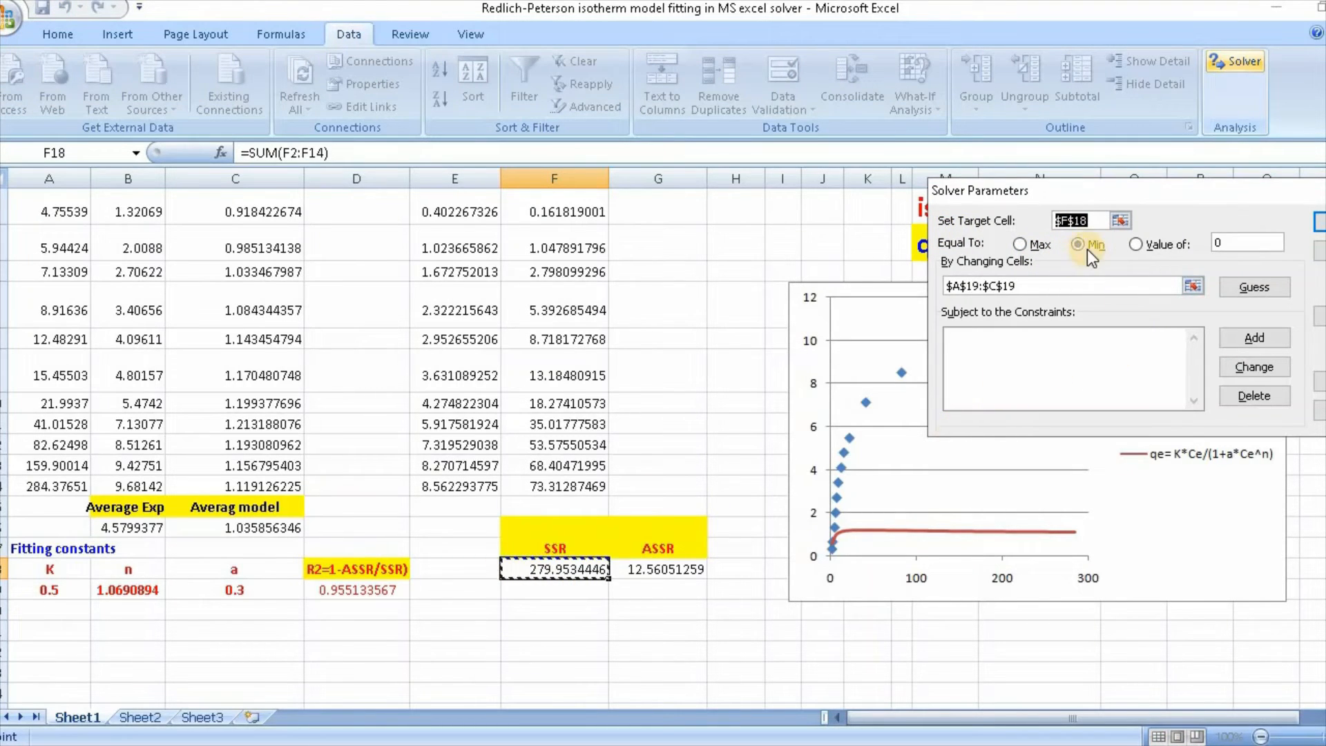
left_click(1189, 284)
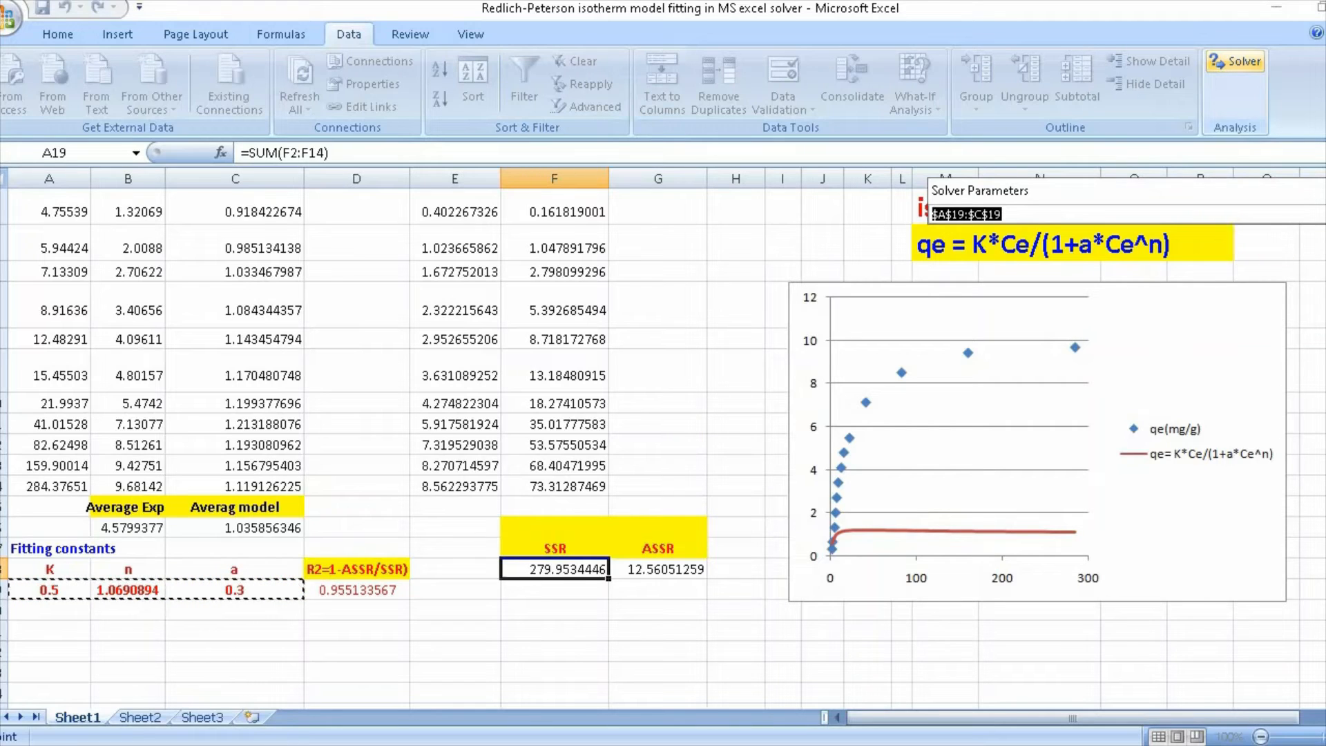
key("Return")
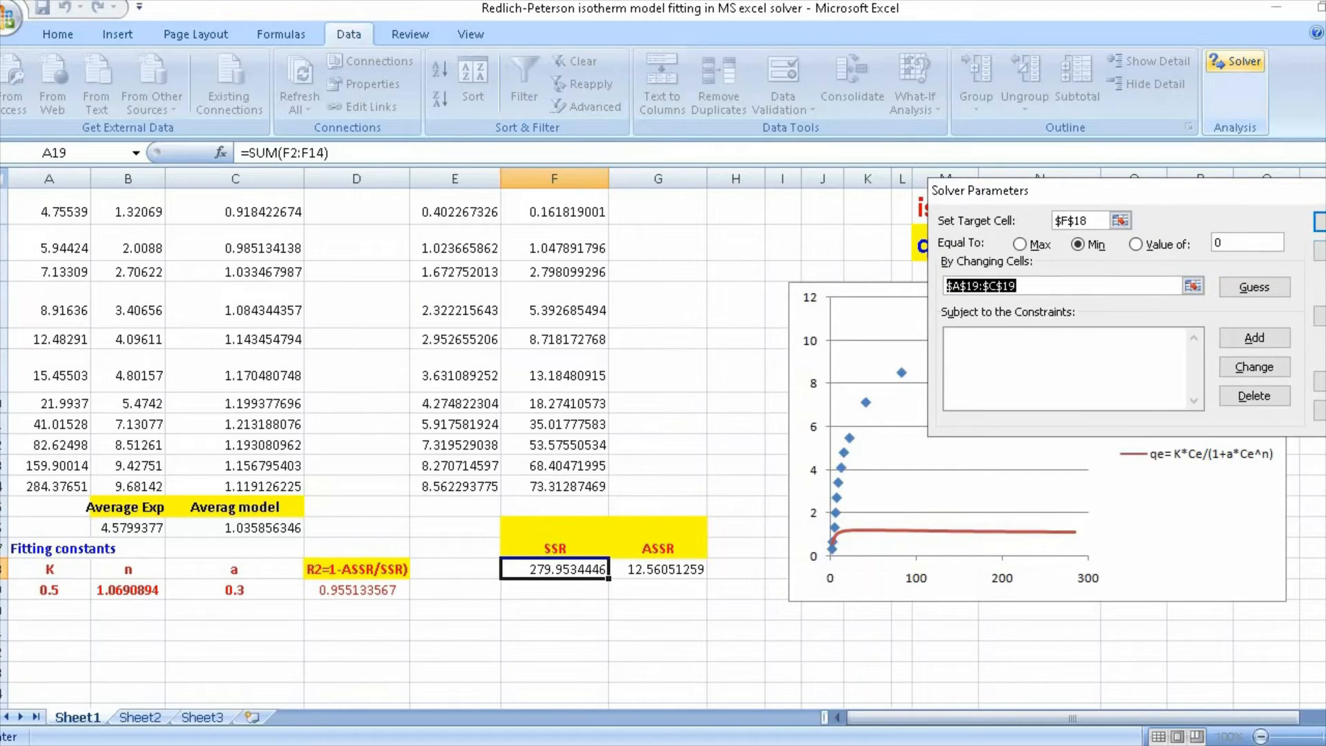
left_click(1320, 221)
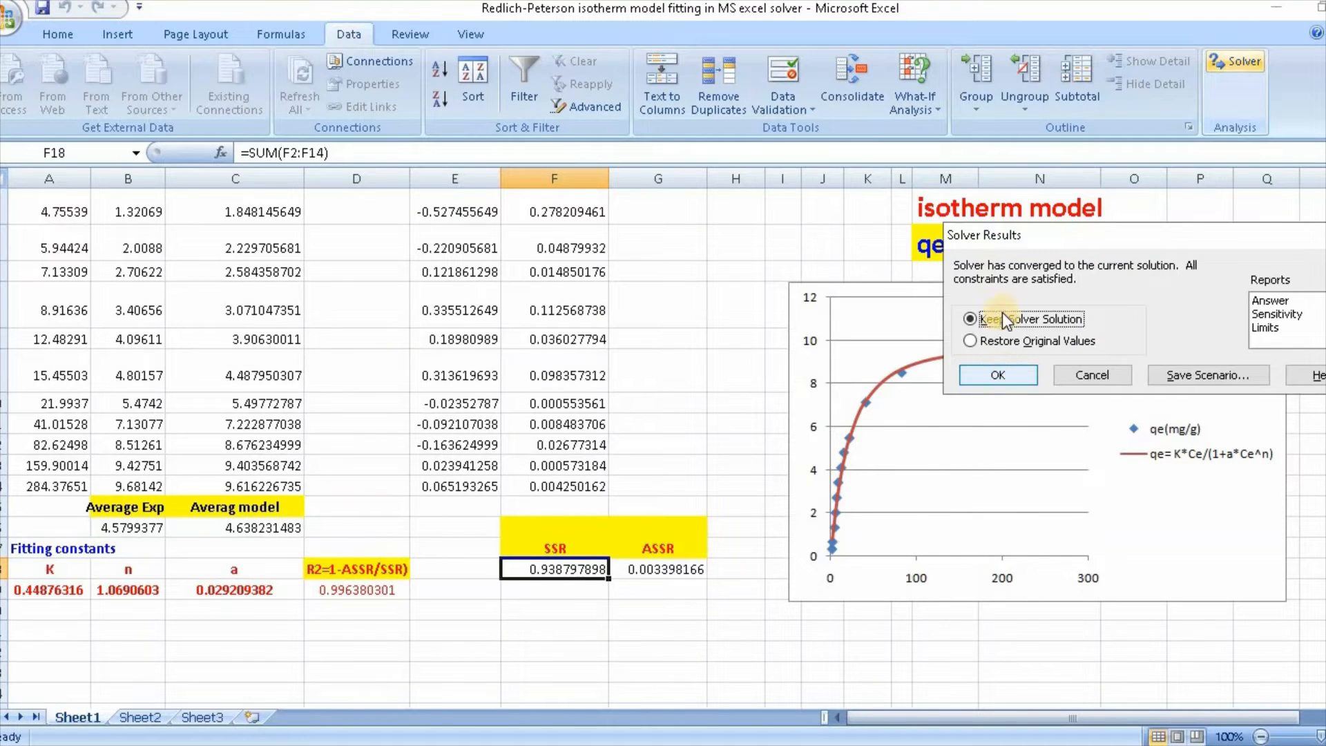
left_click(999, 375)
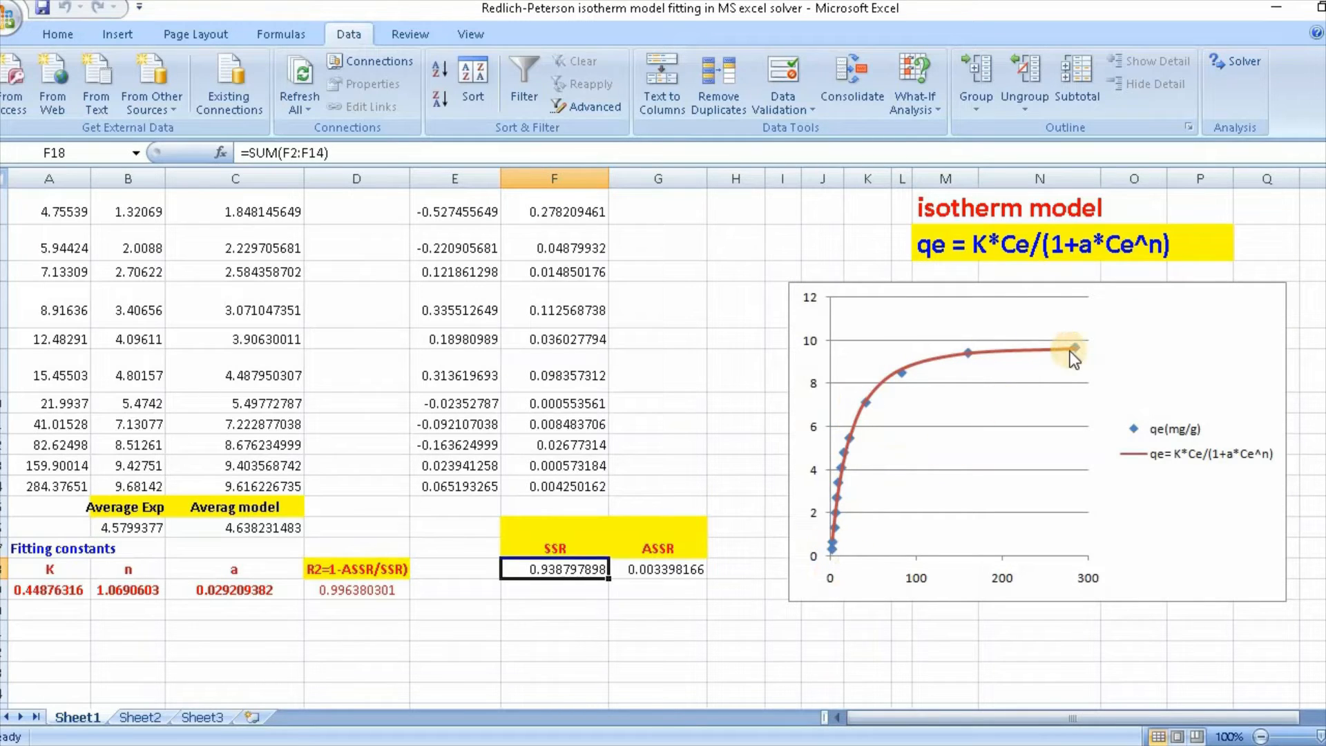
Examine the average formulas for the experimental qe in B16 and the model qe in C16
scroll(1164, 384, "up", 1)
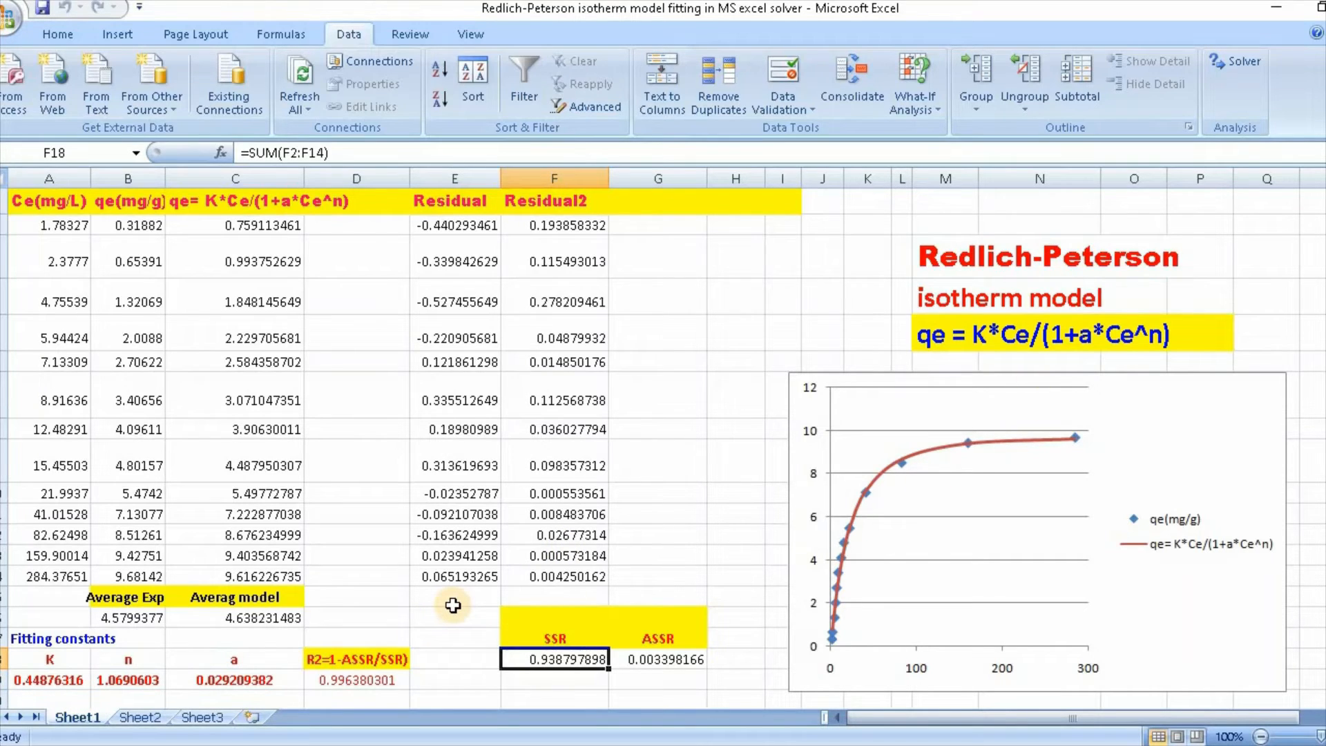
scroll(454, 606, "down", 1)
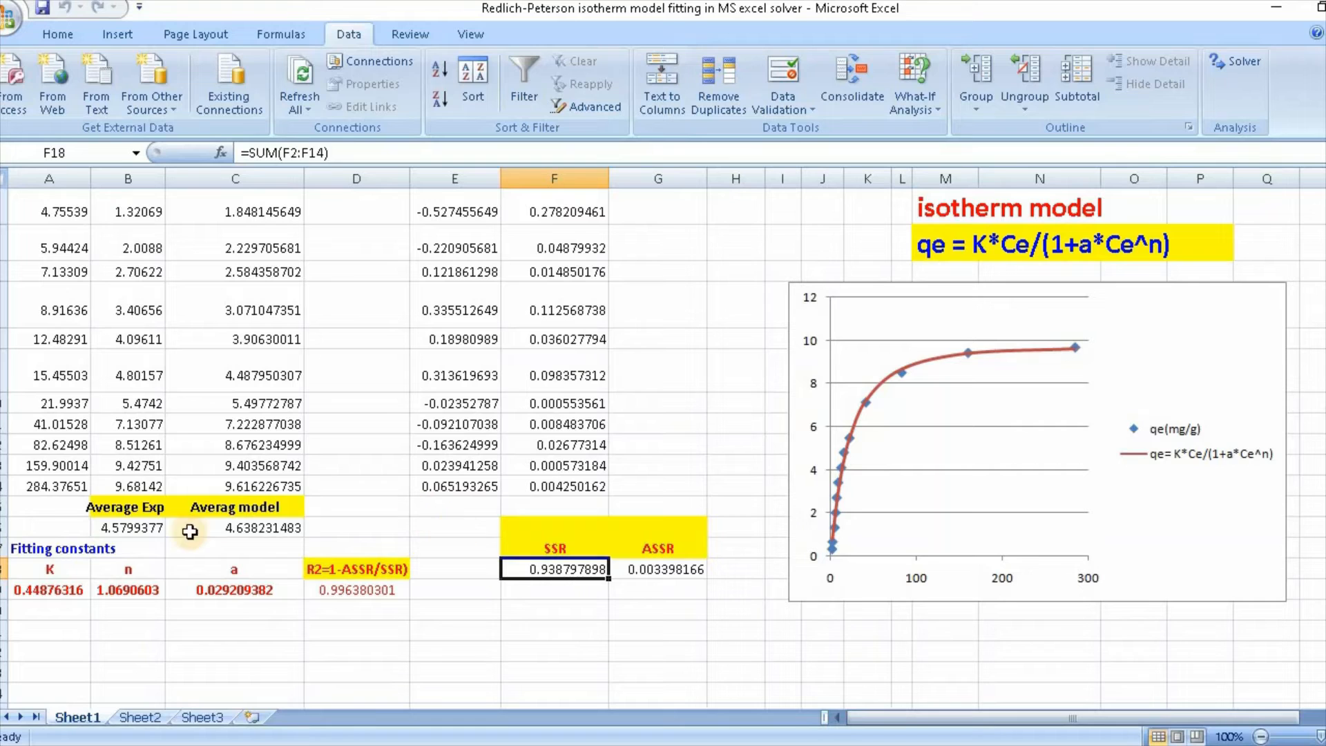
scroll(143, 485, "up", 1)
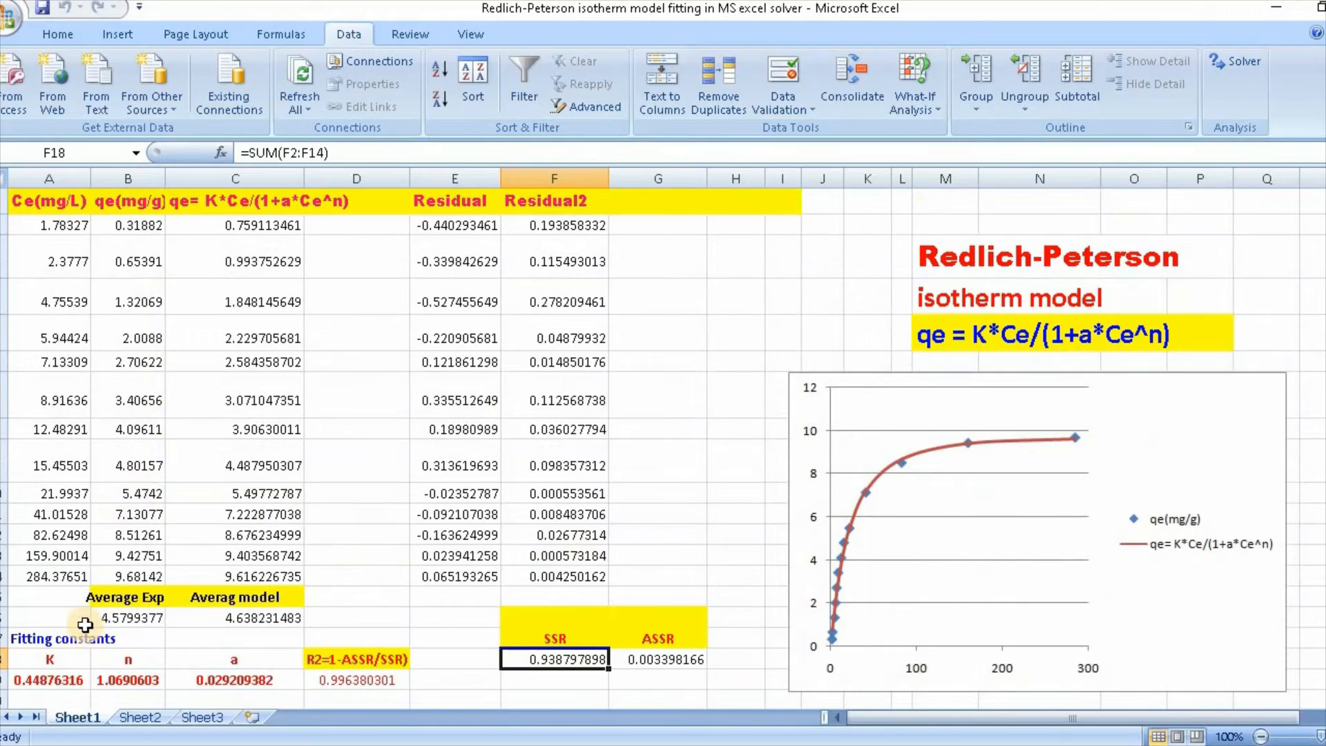
left_click(133, 620)
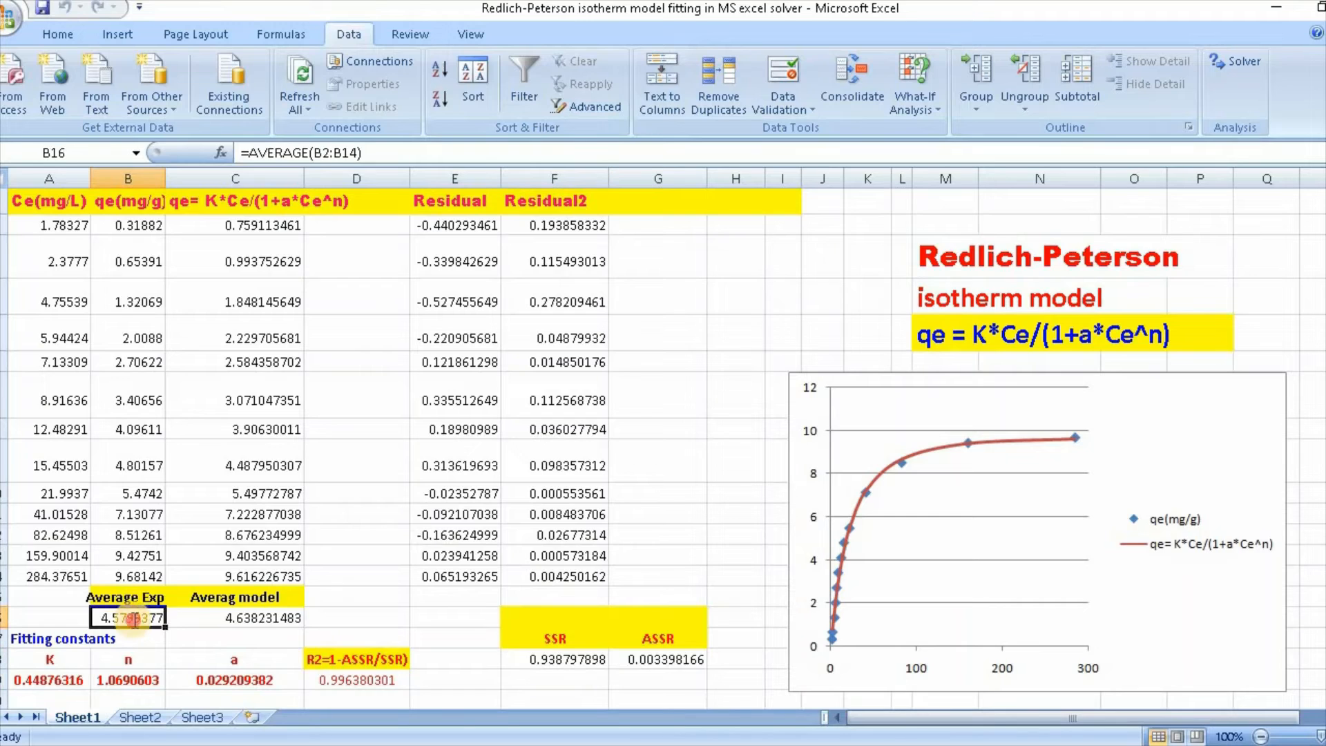
double_click(133, 620)
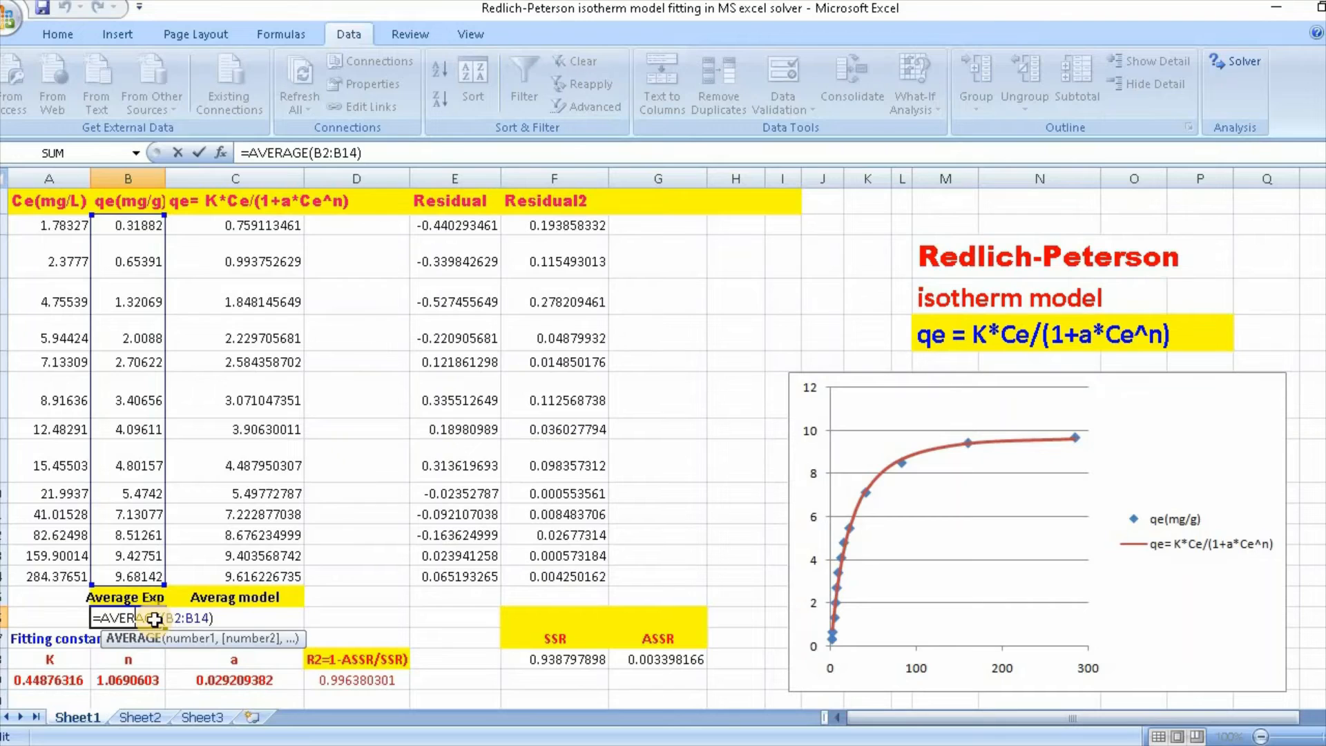
key("Return")
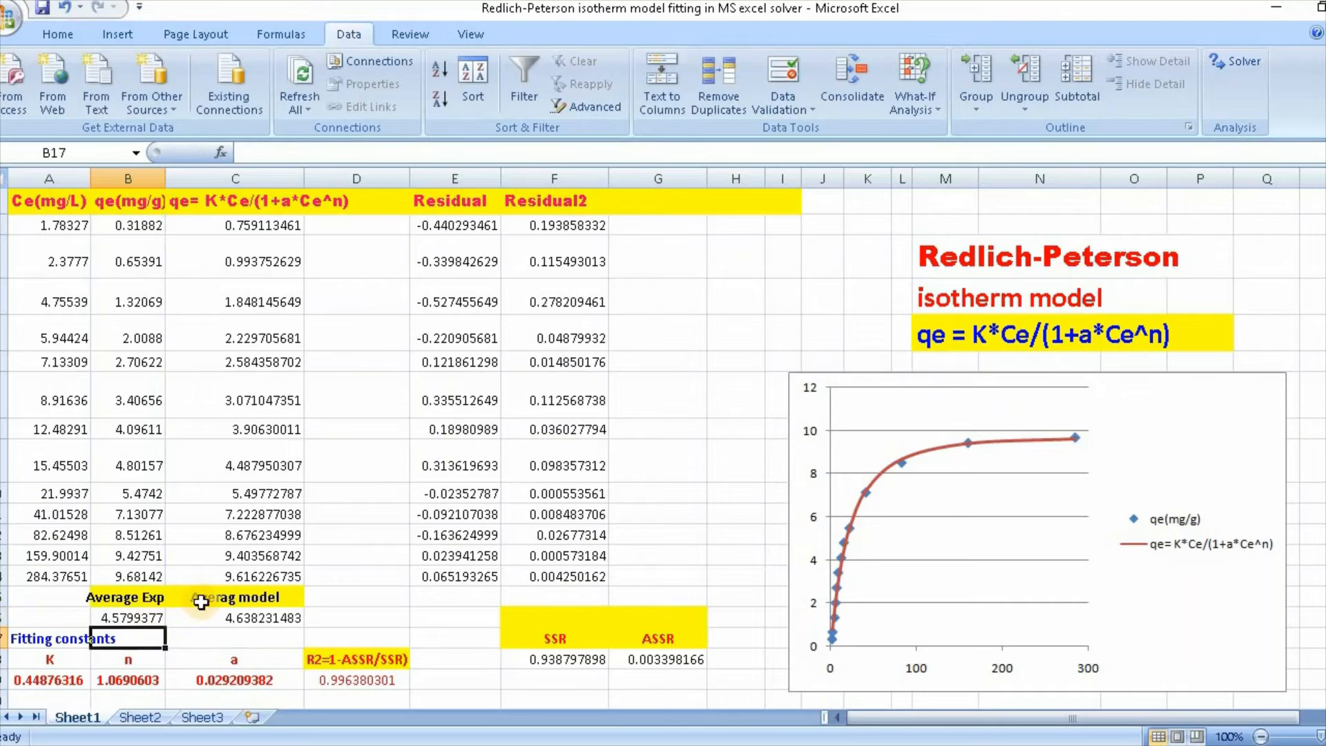
left_click(264, 617)
double_click(265, 617)
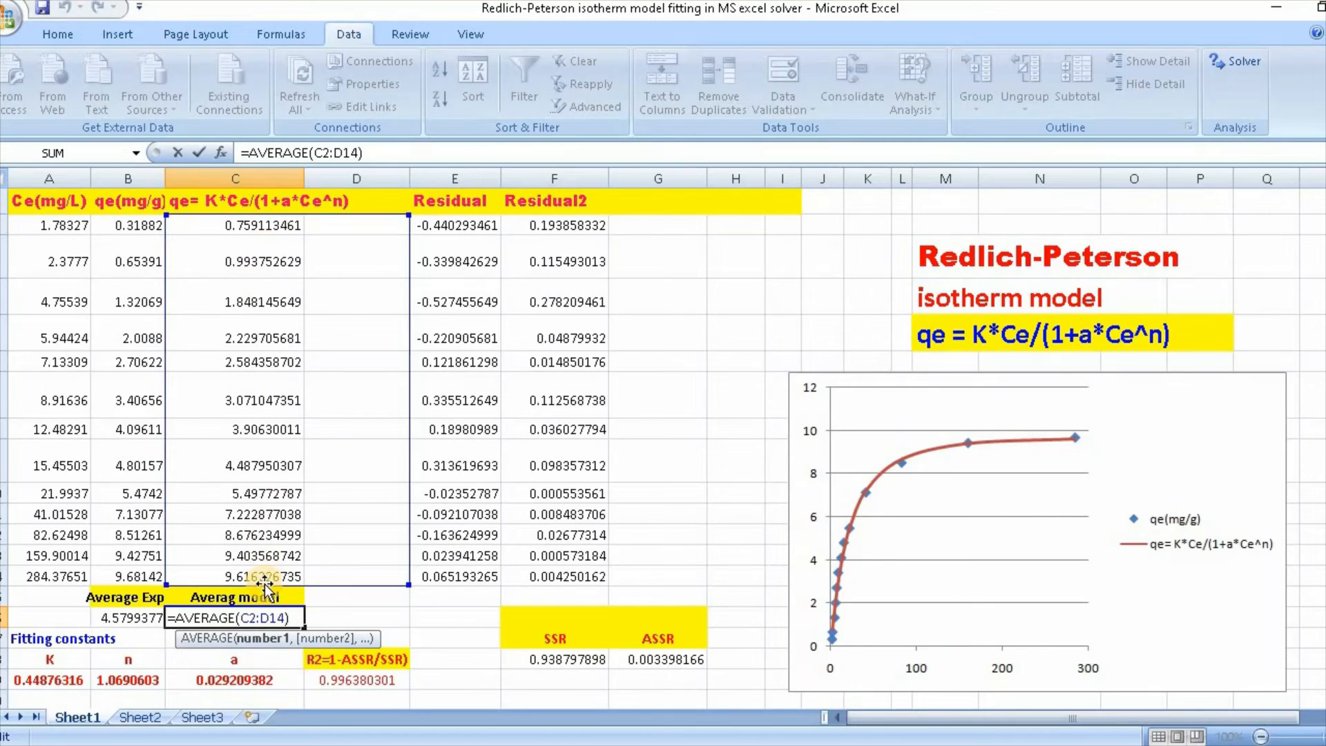
key("Return")
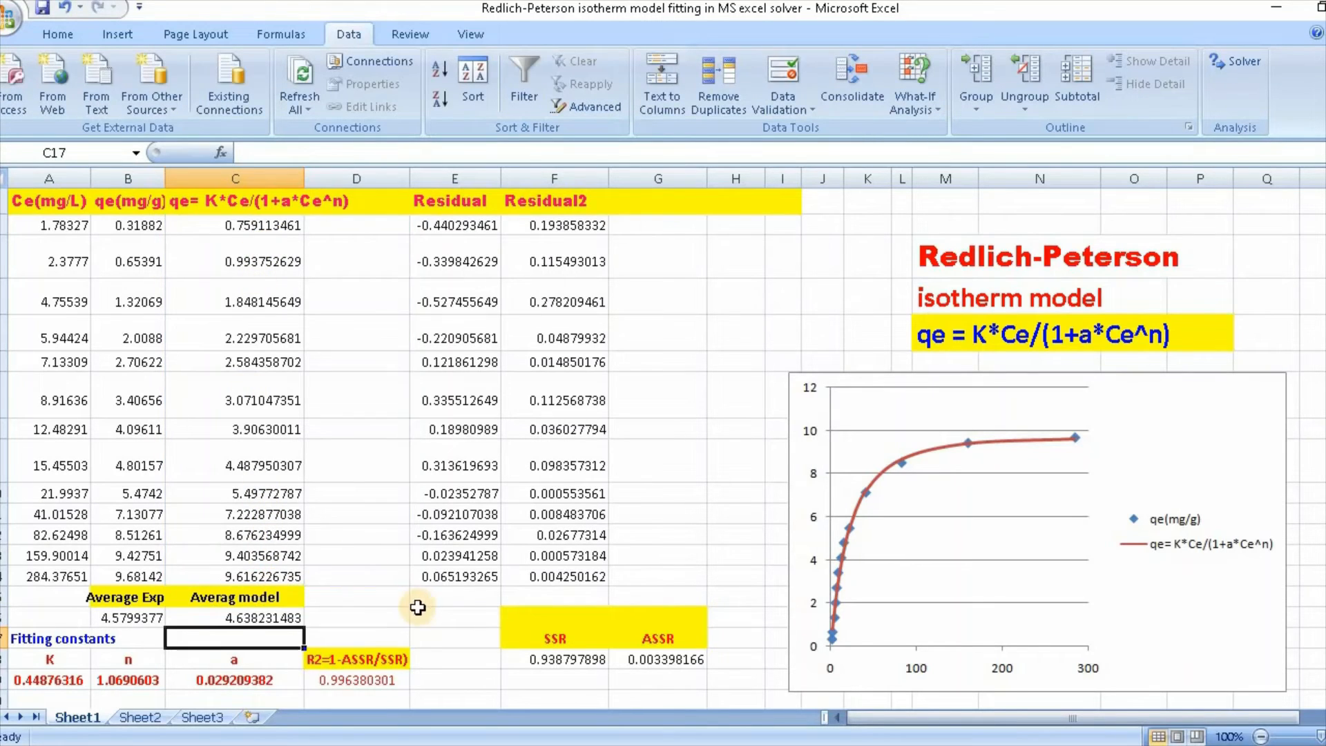
Examine the ASSR formula in G18 that uses the experimental and model averages
scroll(419, 606, "down", 1)
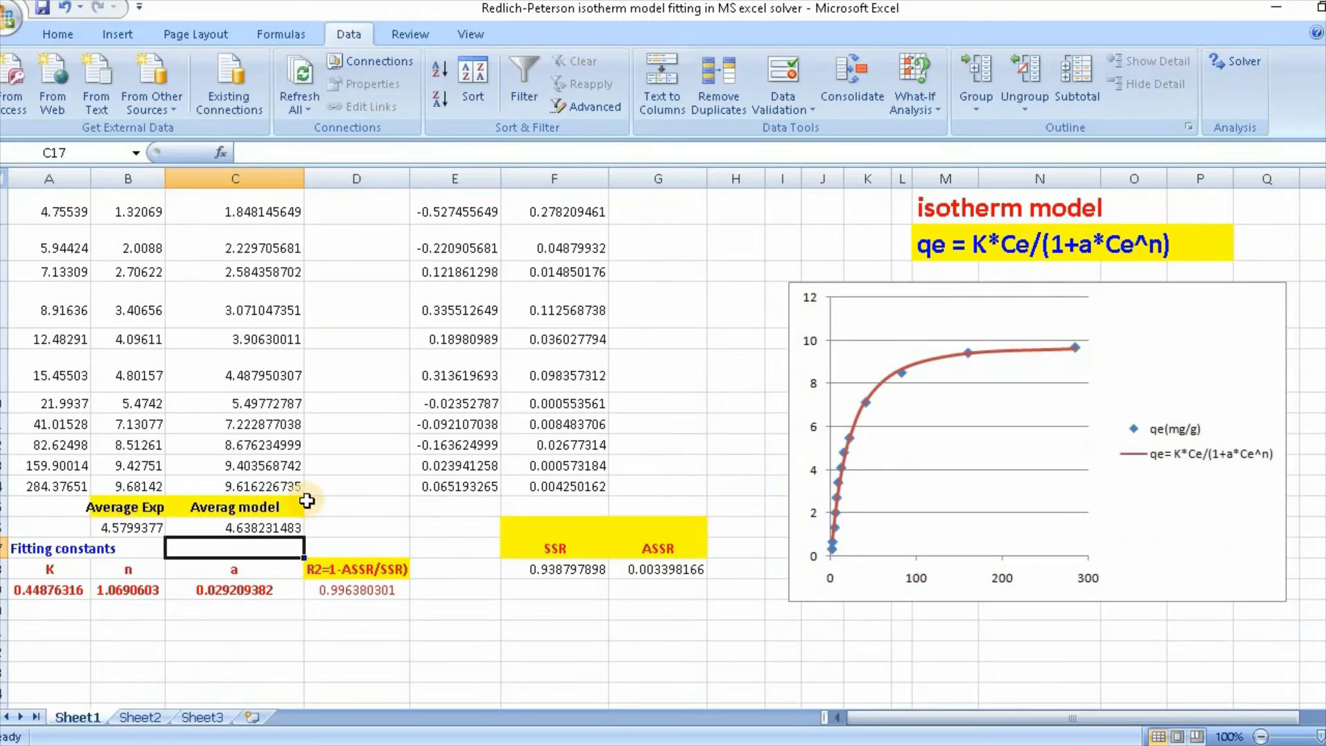
left_click(677, 549)
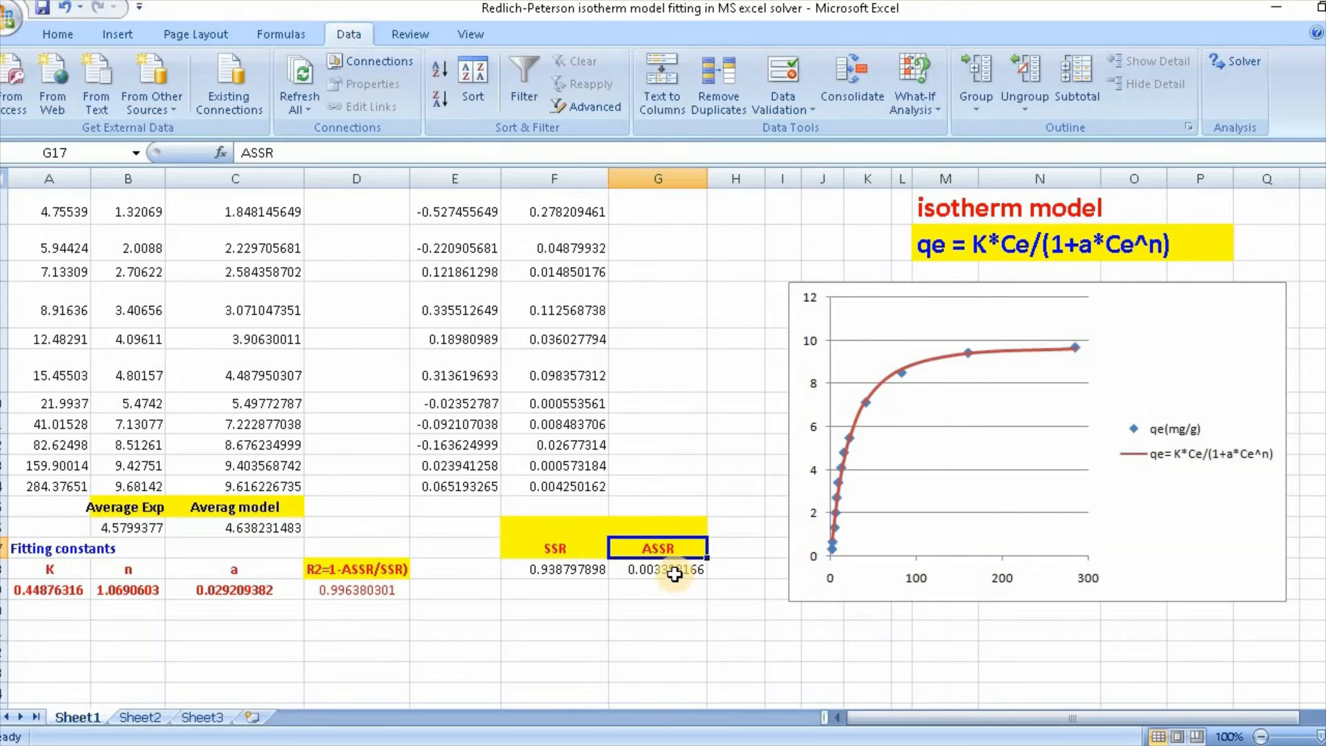
double_click(675, 570)
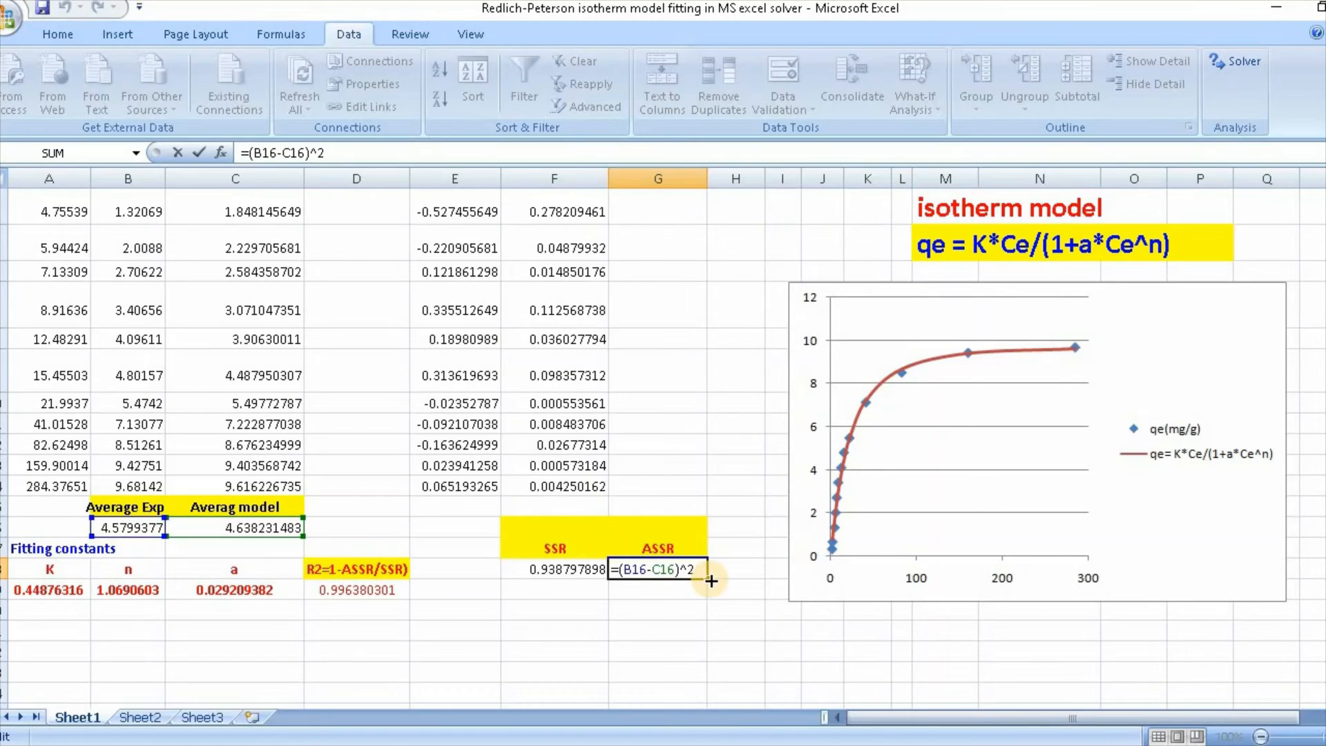
key("Return")
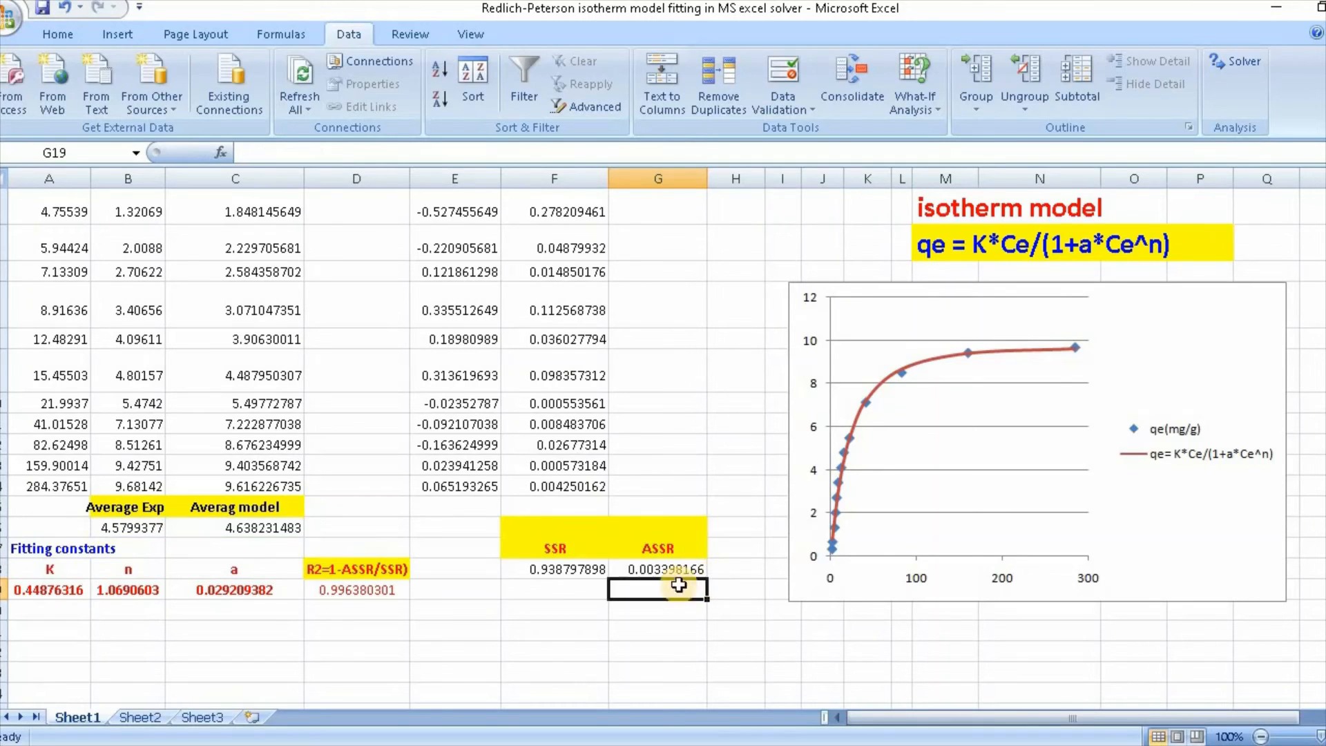
Examine the R2 formula in D19 that is based on ASSR and SSR
double_click(373, 587)
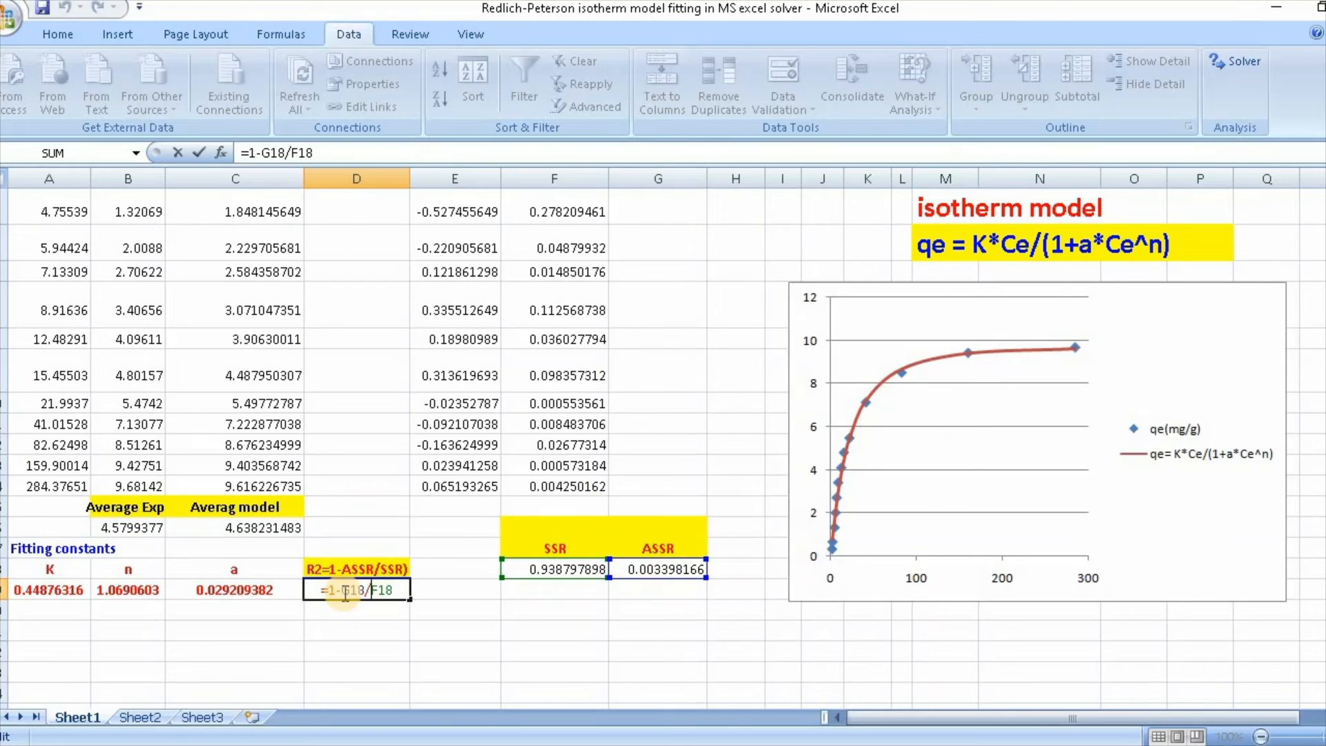
key("Return")
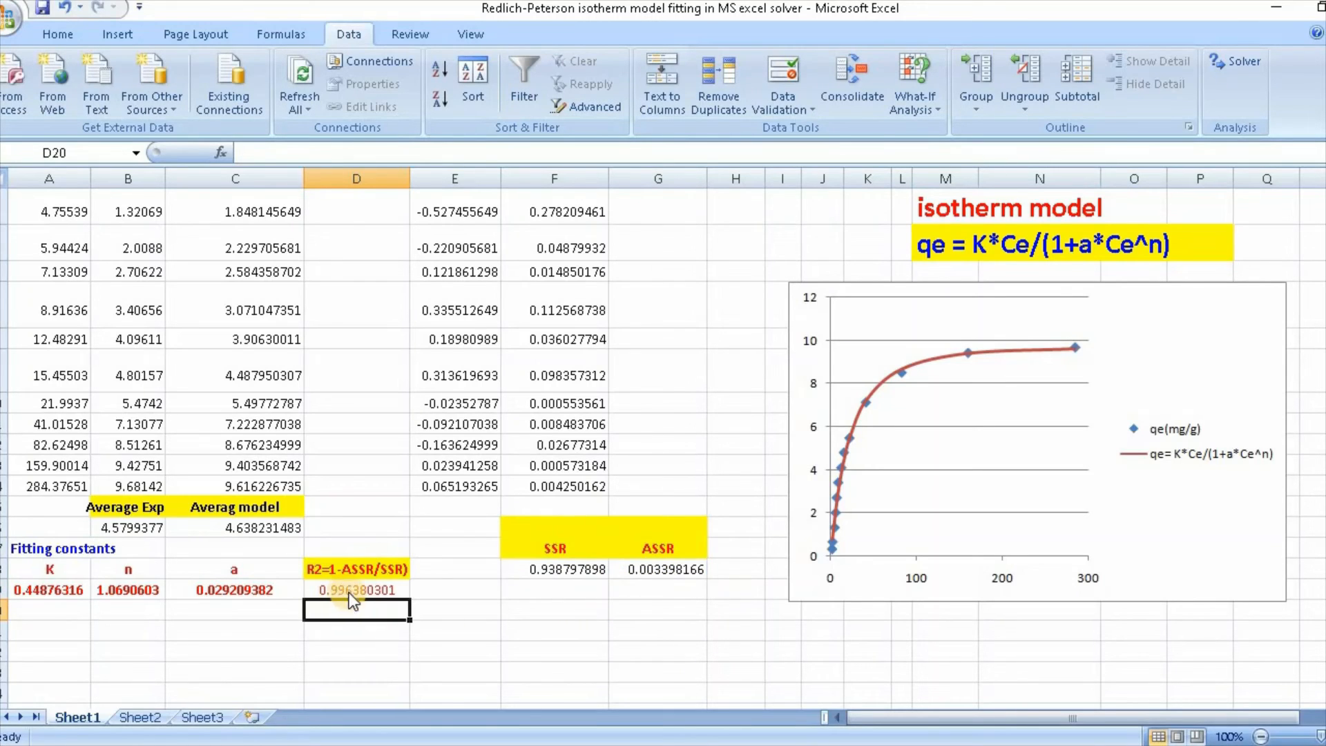
left_click(351, 595)
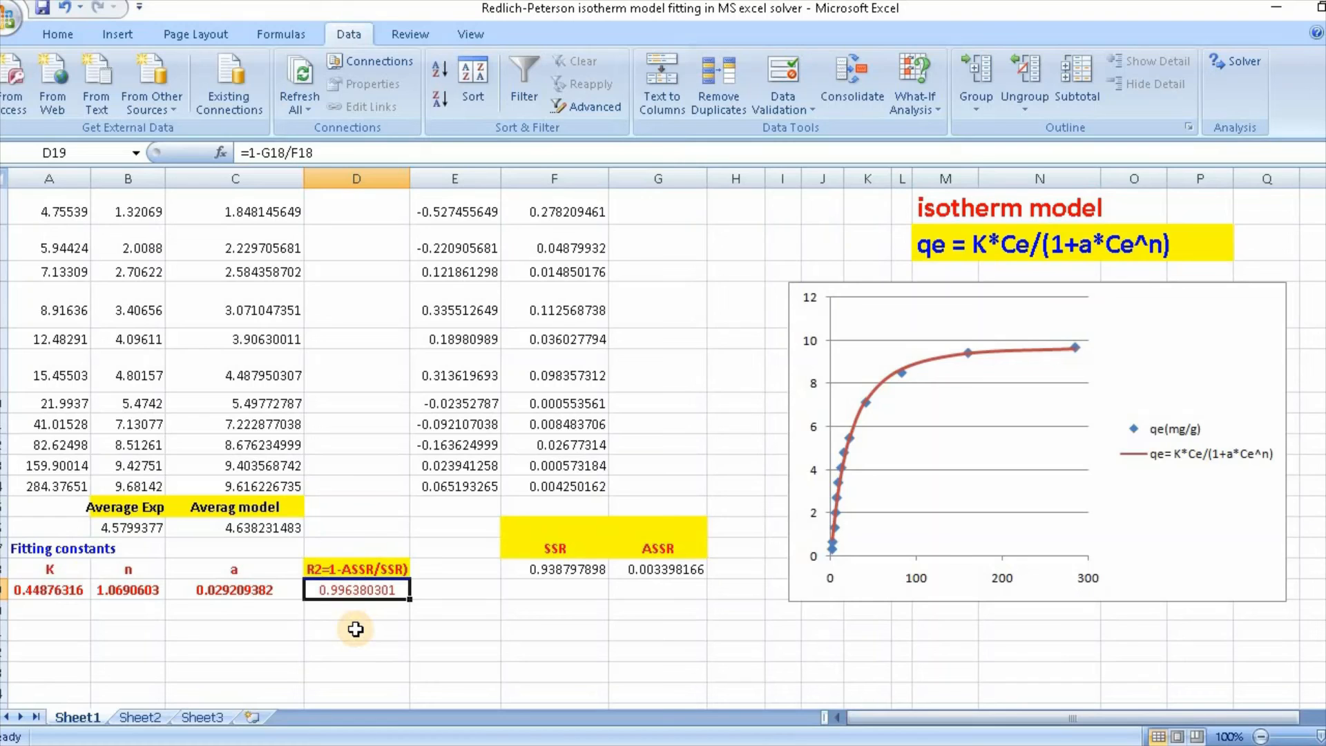
scroll(551, 666, "up", 1)
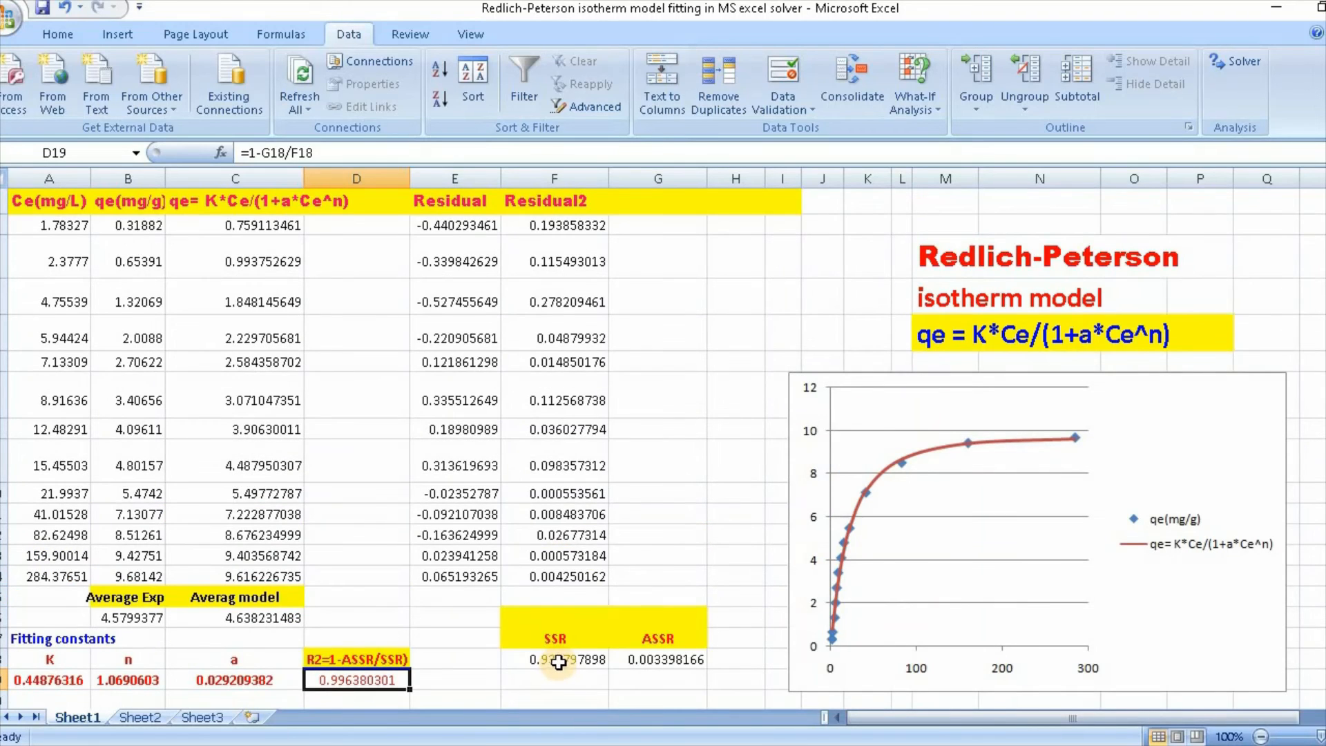